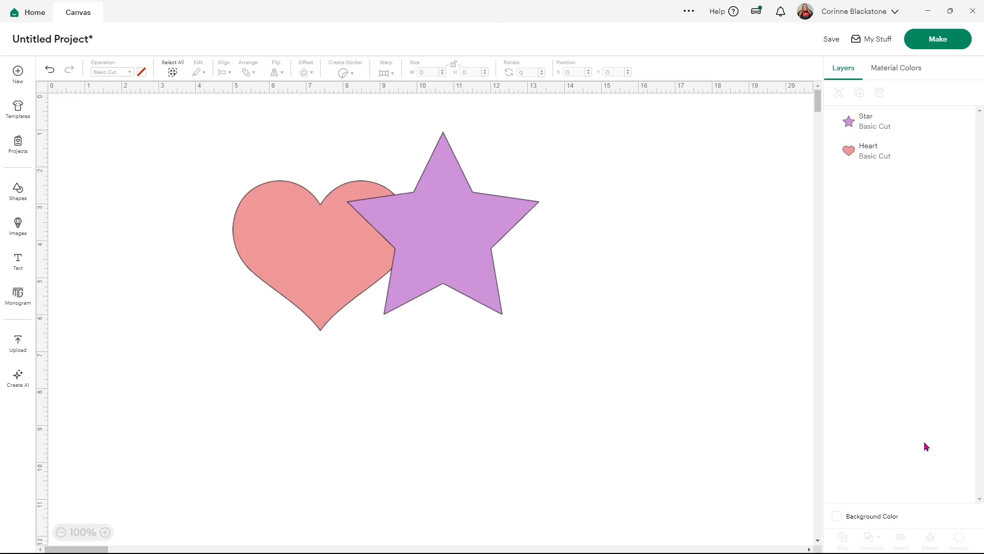
# Try welding the star and heart into one shape after shifting the star slightly down and right, and undo the weld
pyautogui.moveTo(468, 274); pyautogui.dragTo(480, 286)
pyautogui.click(608, 353)
pyautogui.moveTo(609, 352); pyautogui.dragTo(183, 228)
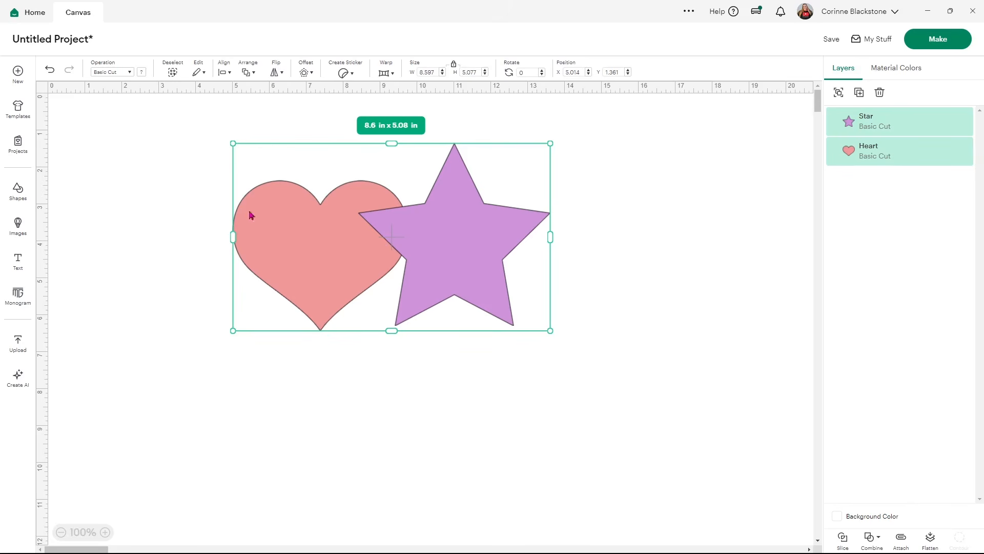
pyautogui.click(881, 541)
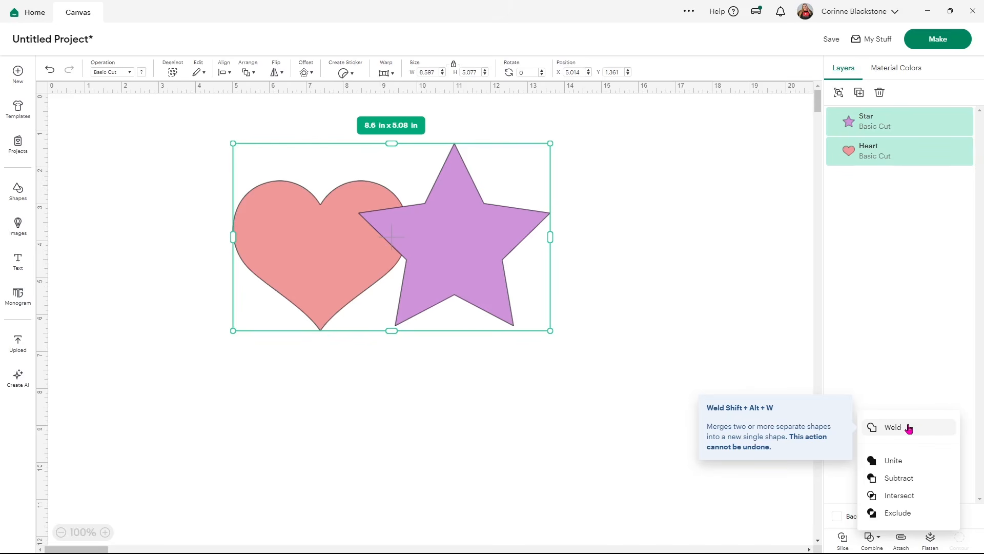
pyautogui.click(908, 426)
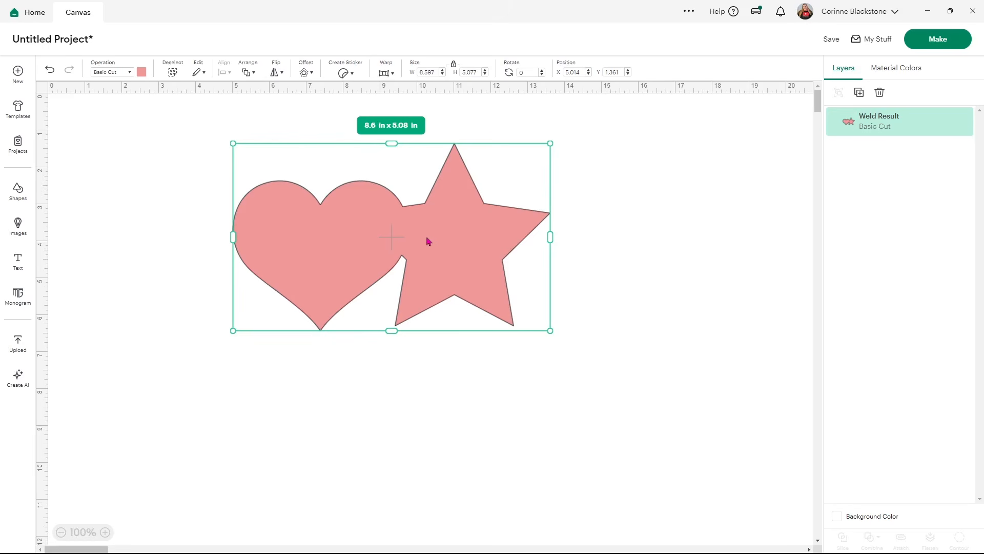
pyautogui.click(50, 71)
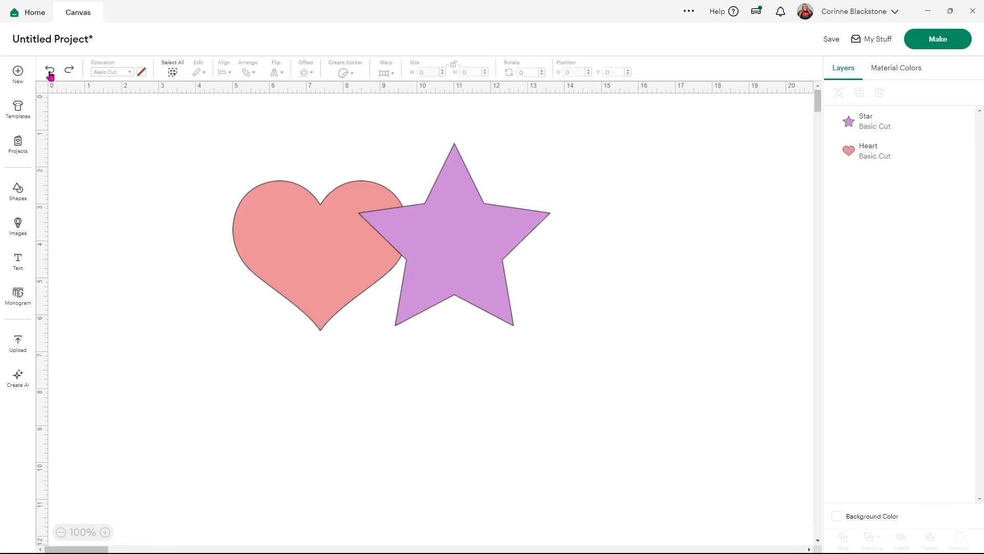
# Combine the heart and star with Unite and expand the combined layer to show its component shapes
pyautogui.moveTo(500, 358); pyautogui.dragTo(307, 233)
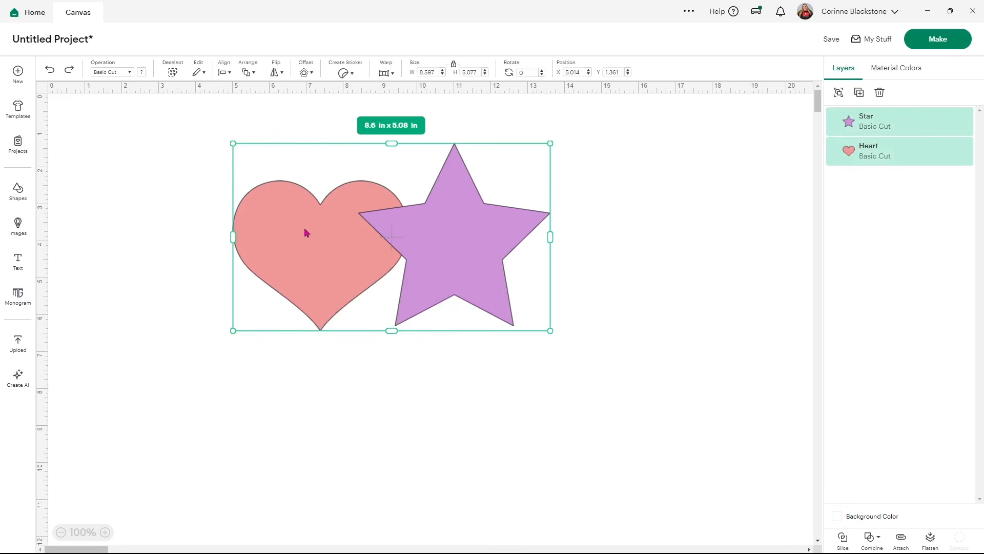
pyautogui.click(878, 538)
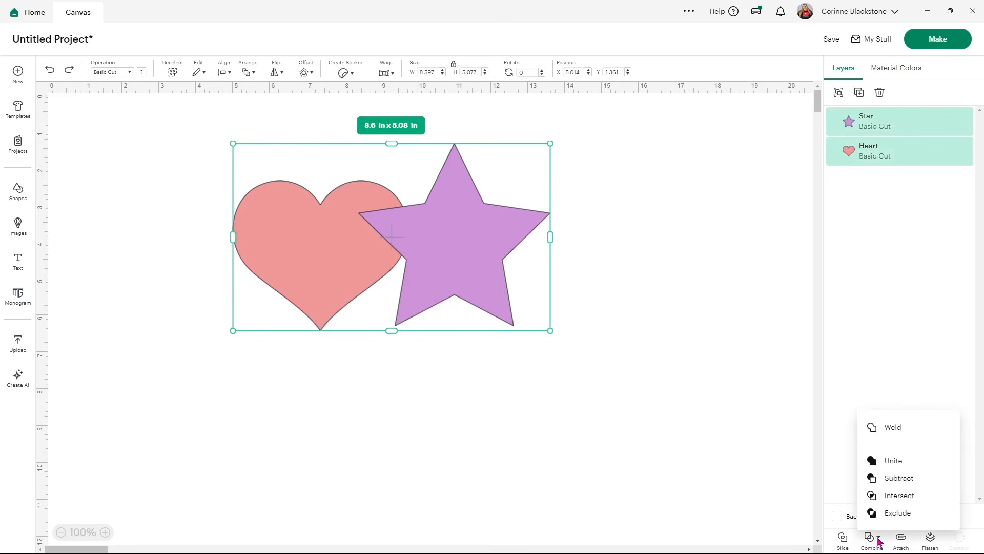
pyautogui.click(895, 460)
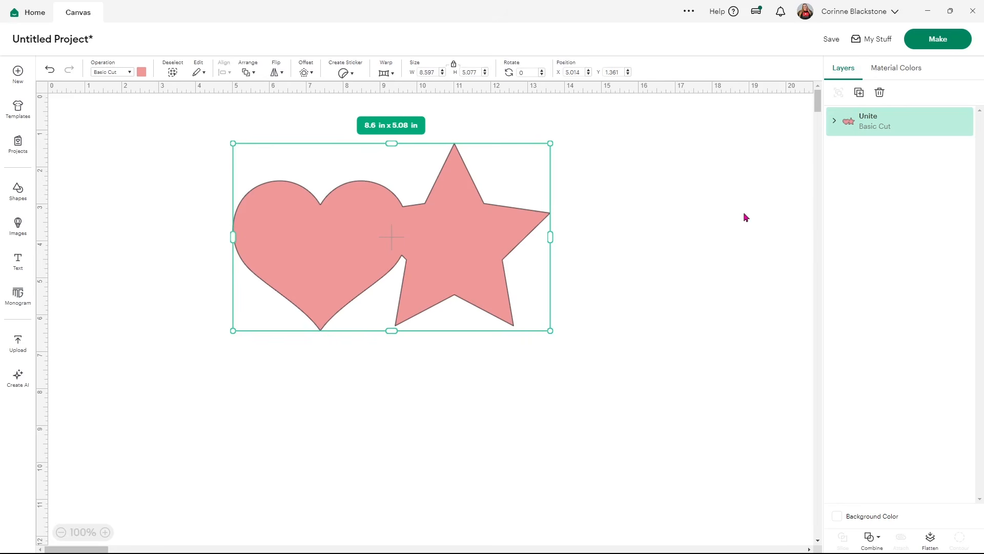
pyautogui.click(834, 123)
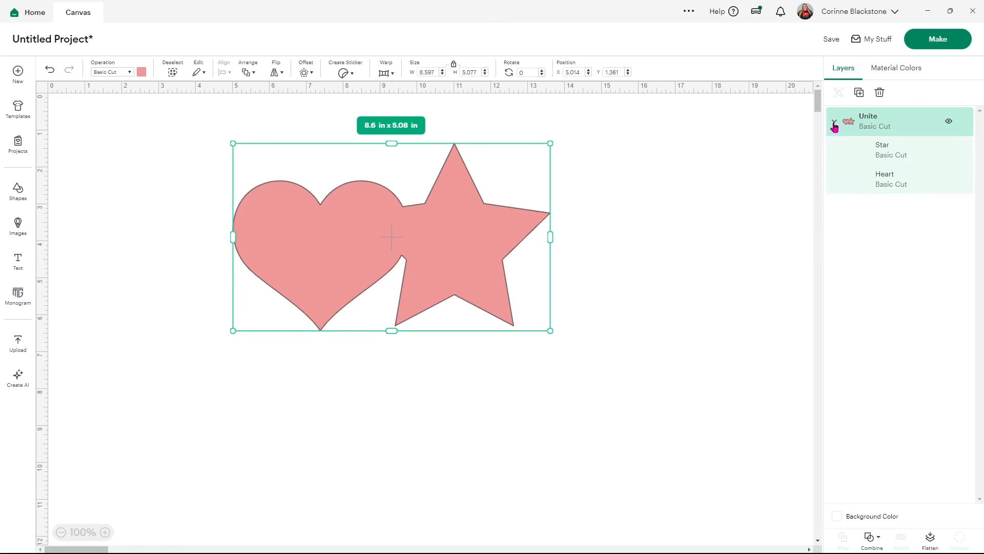
# Move the star farther right within the united shape so it overlaps less of the heart
pyautogui.click(889, 155)
pyautogui.moveTo(535, 241); pyautogui.dragTo(508, 248)
pyautogui.click(644, 250)
pyautogui.click(496, 252)
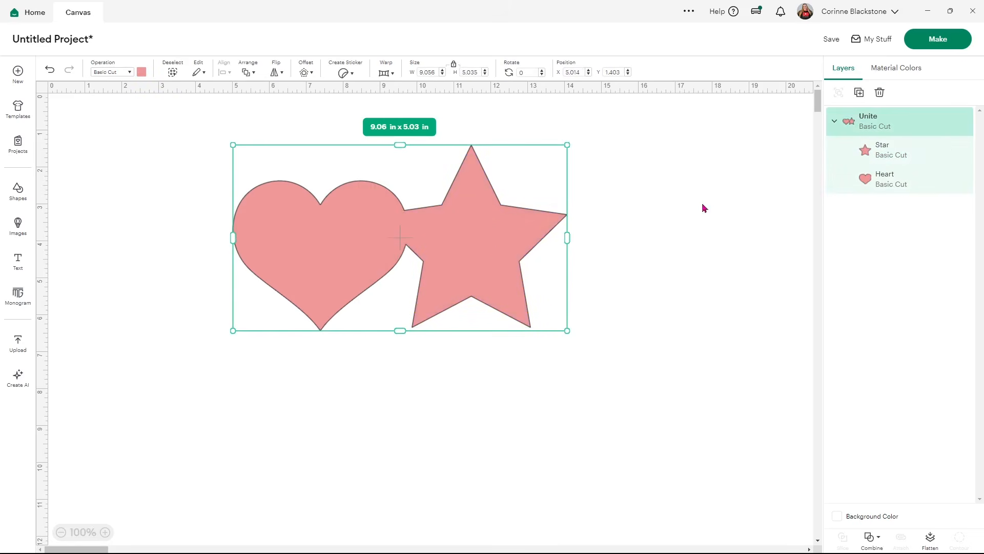
# Move the heart within the united shape to the star's right side, overlapping the star's right point
pyautogui.click(885, 174)
pyautogui.moveTo(282, 220); pyautogui.dragTo(577, 210)
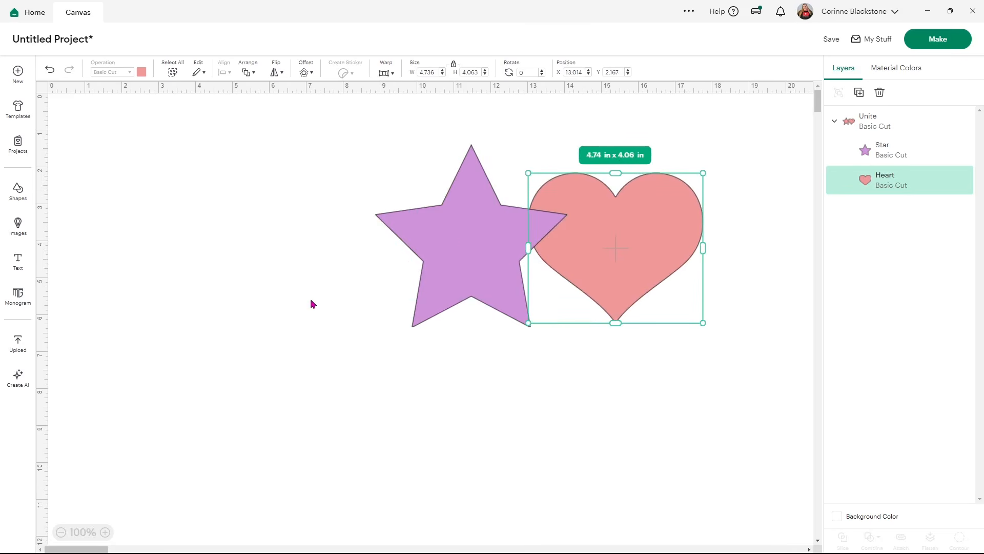
pyautogui.click(376, 270)
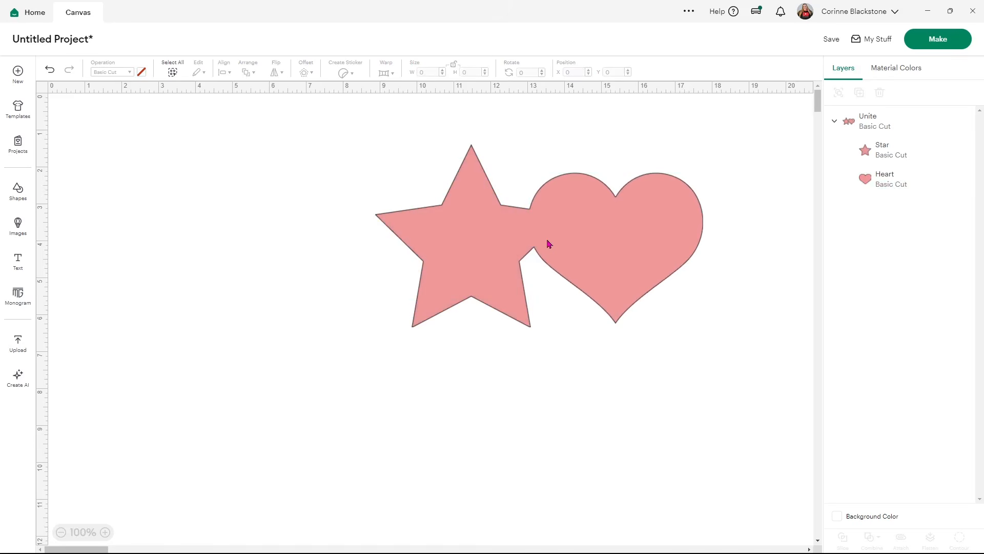
# Move the star below the heart within the united shape, and shift the whole shape left on the canvas
pyautogui.click(840, 146)
pyautogui.moveTo(472, 251); pyautogui.dragTo(613, 341)
pyautogui.click(442, 334)
pyautogui.moveTo(688, 237); pyautogui.dragTo(417, 214)
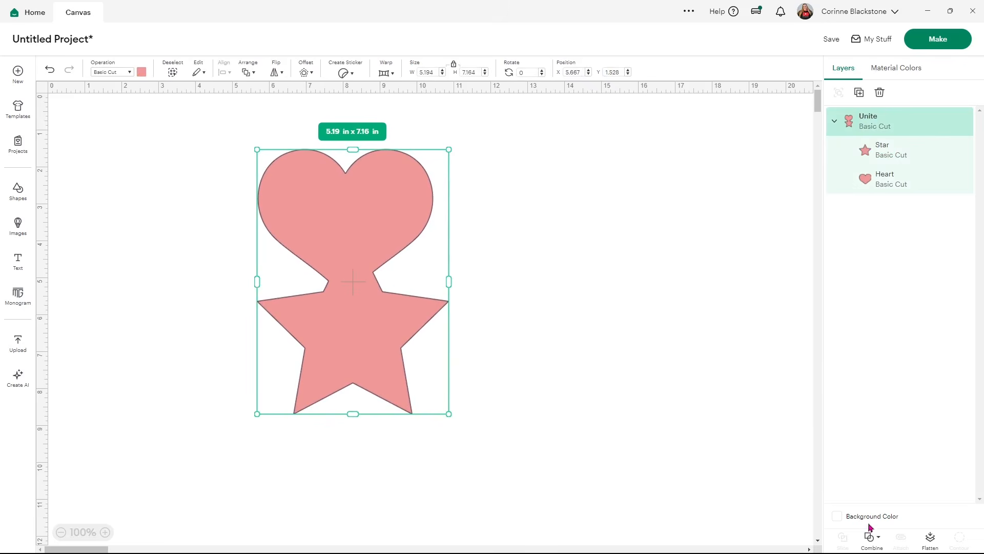
# Separate the united shape back into the star and heart with Undo Unite, and shift both shapes slightly
pyautogui.click(878, 537)
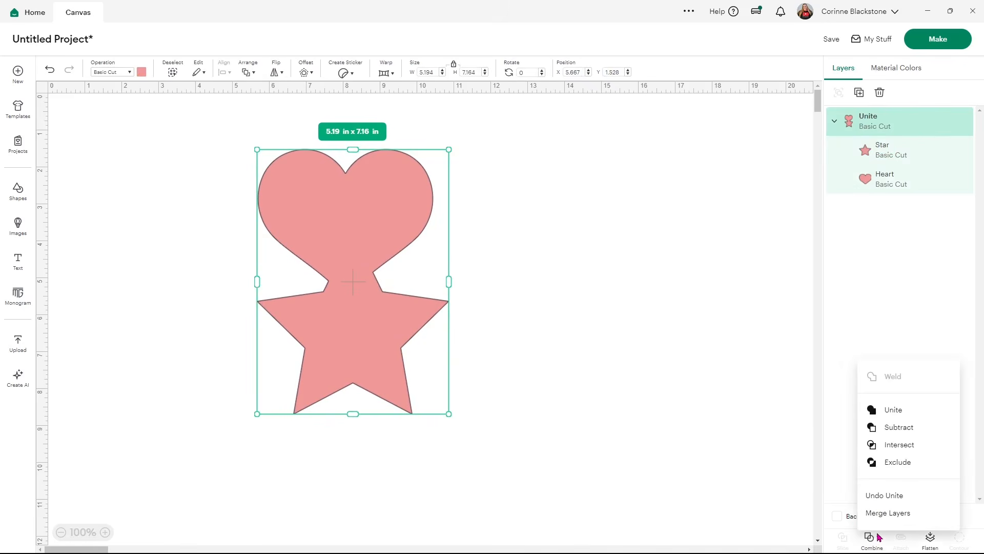
pyautogui.click(891, 497)
pyautogui.moveTo(352, 303); pyautogui.dragTo(325, 290)
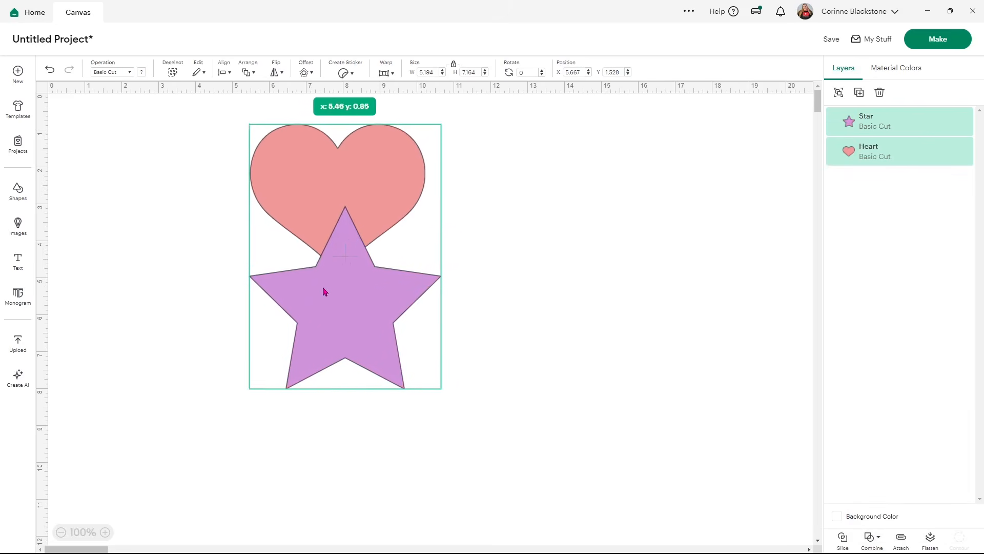
# Arrange the heart and star side by side, with the star's left point overlapping the heart's right edge
pyautogui.click(466, 301)
pyautogui.moveTo(396, 309); pyautogui.dragTo(487, 221)
pyautogui.moveTo(314, 213); pyautogui.dragTo(325, 280)
pyautogui.moveTo(470, 231); pyautogui.dragTo(472, 264)
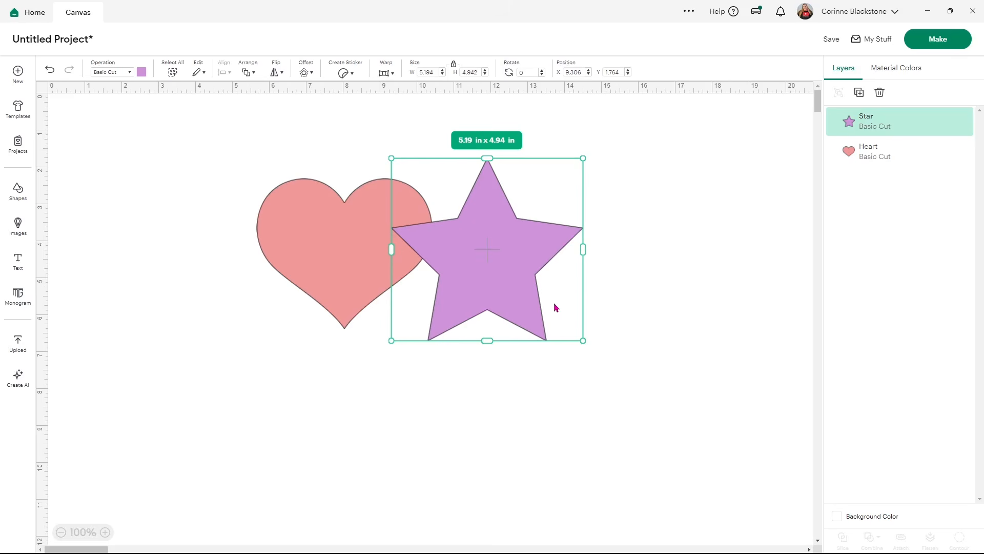
pyautogui.click(617, 285)
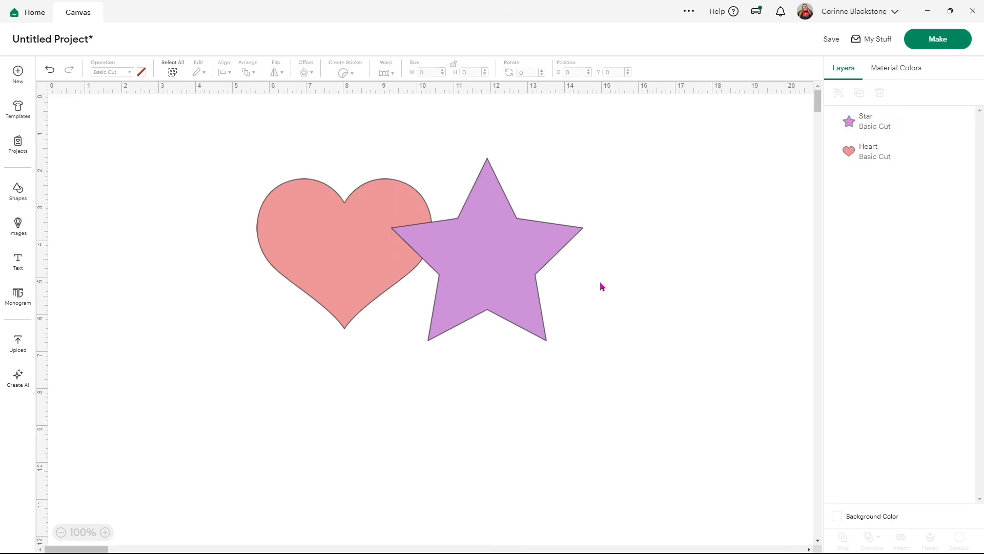
# Try subtracting the star from the heart's right edge, and undo the Subtract operation
pyautogui.moveTo(657, 310); pyautogui.dragTo(142, 145)
pyautogui.click(874, 538)
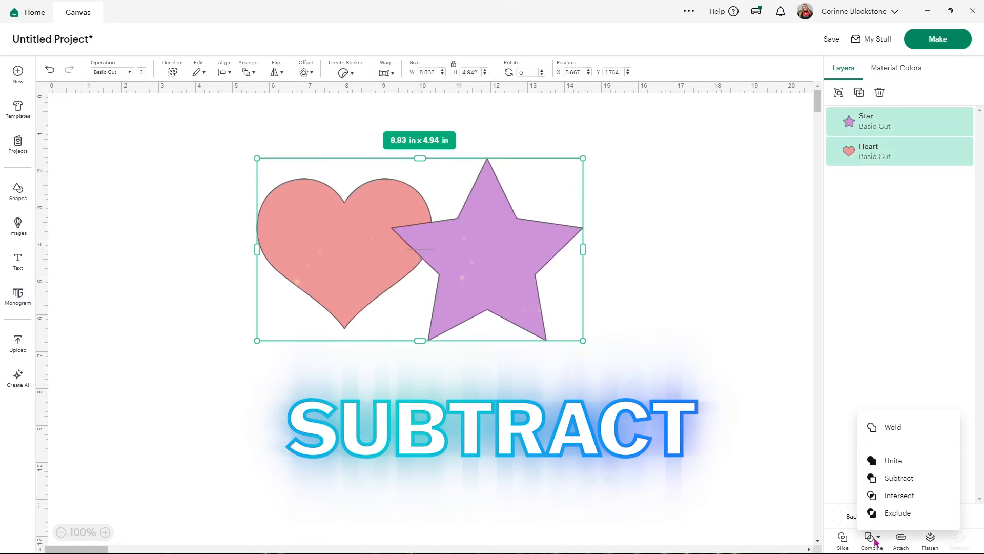
pyautogui.click(905, 479)
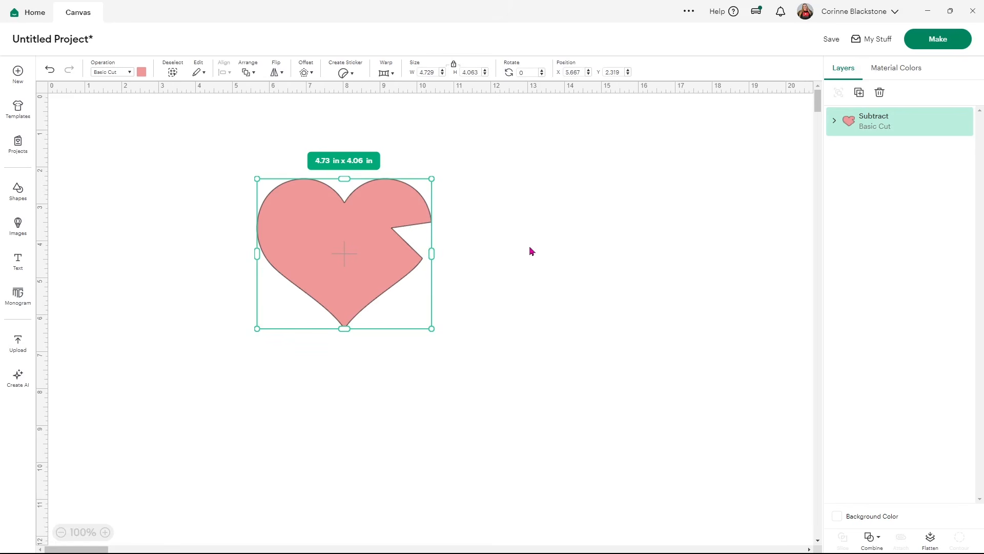
pyautogui.click(50, 70)
# Move the star over the heart's lower half, try subtracting it from the heart, and undo the subtraction
pyautogui.moveTo(517, 268); pyautogui.dragTo(375, 312)
pyautogui.moveTo(524, 346); pyautogui.dragTo(246, 167)
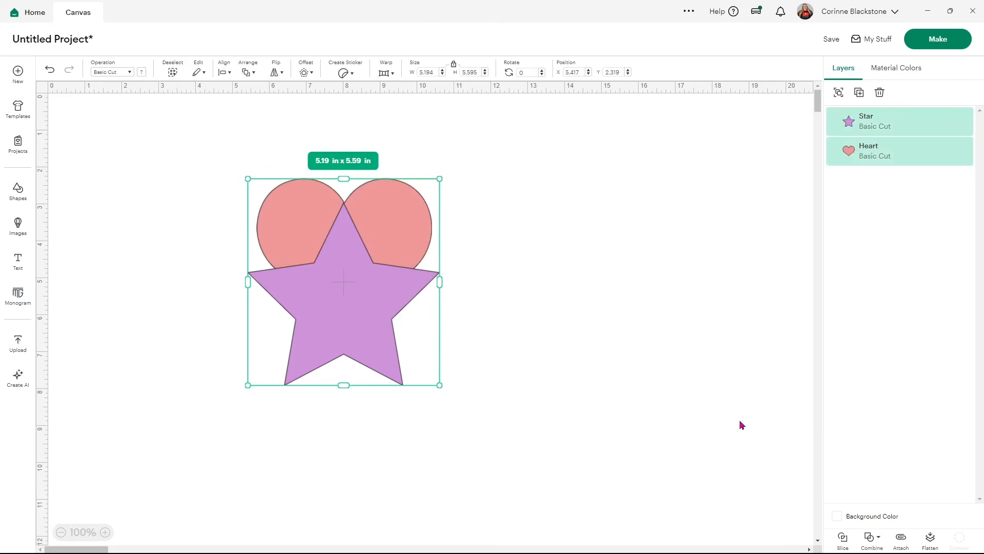
pyautogui.click(871, 536)
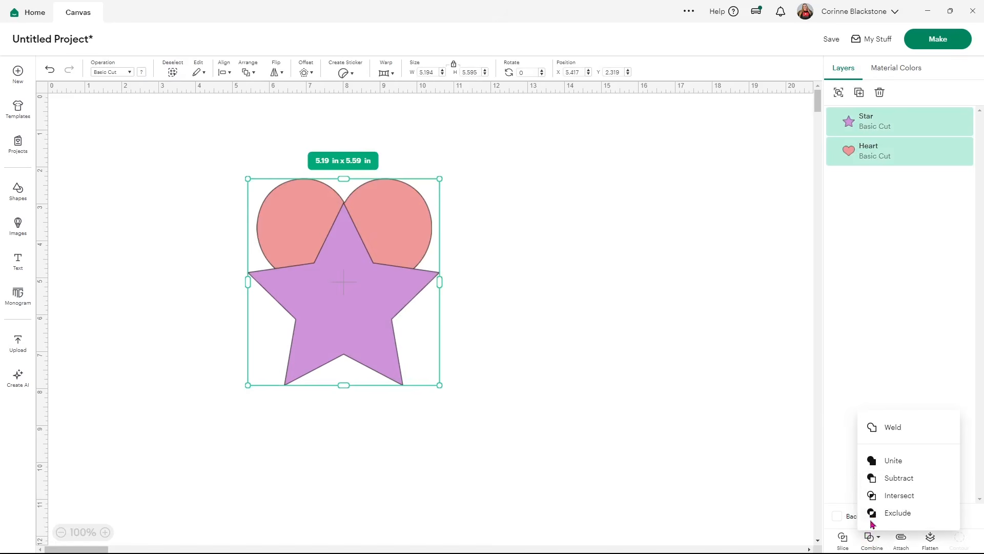
pyautogui.click(881, 482)
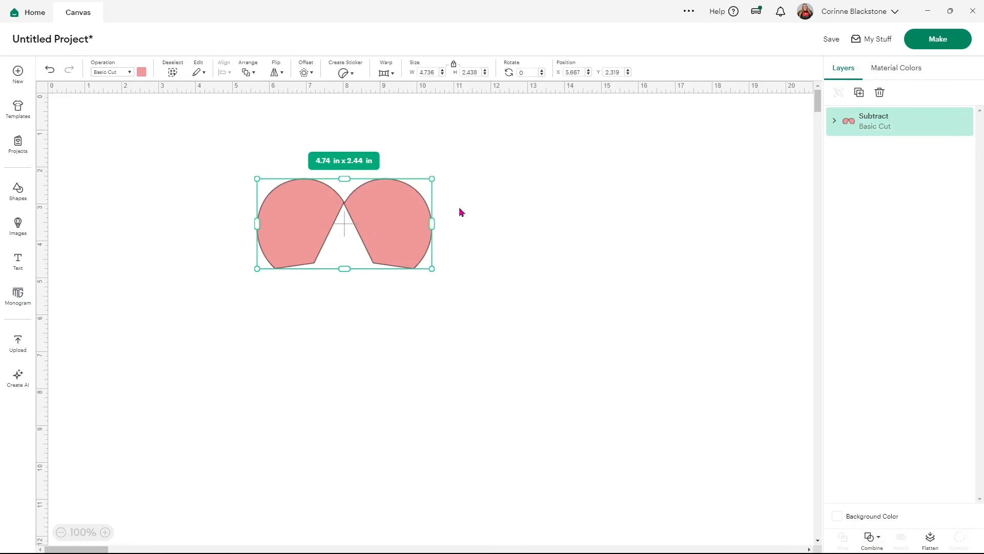
pyautogui.click(49, 69)
# Move the star off the heart to its right, and bring the heart to the front
pyautogui.moveTo(360, 288); pyautogui.dragTo(555, 291)
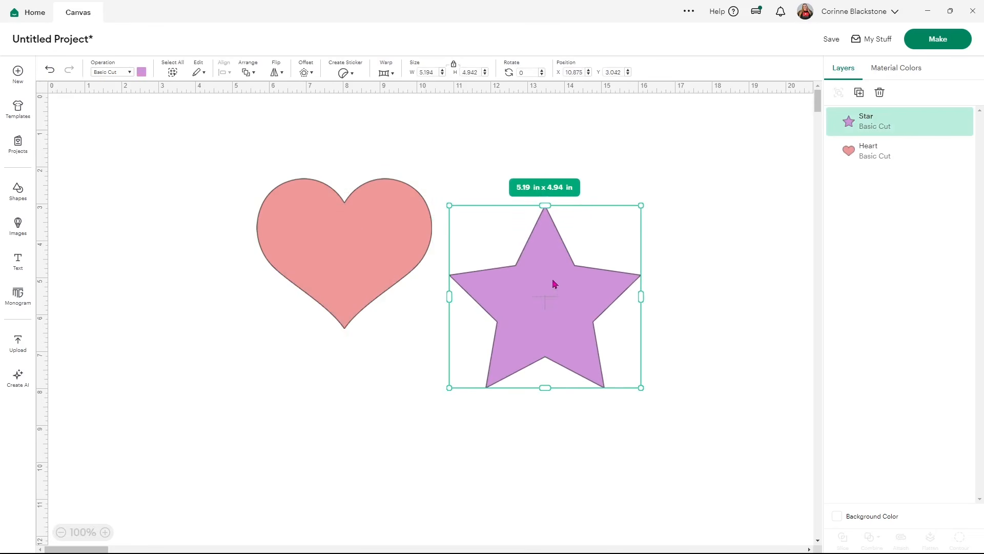
pyautogui.click(343, 237)
pyautogui.rightClick(342, 237)
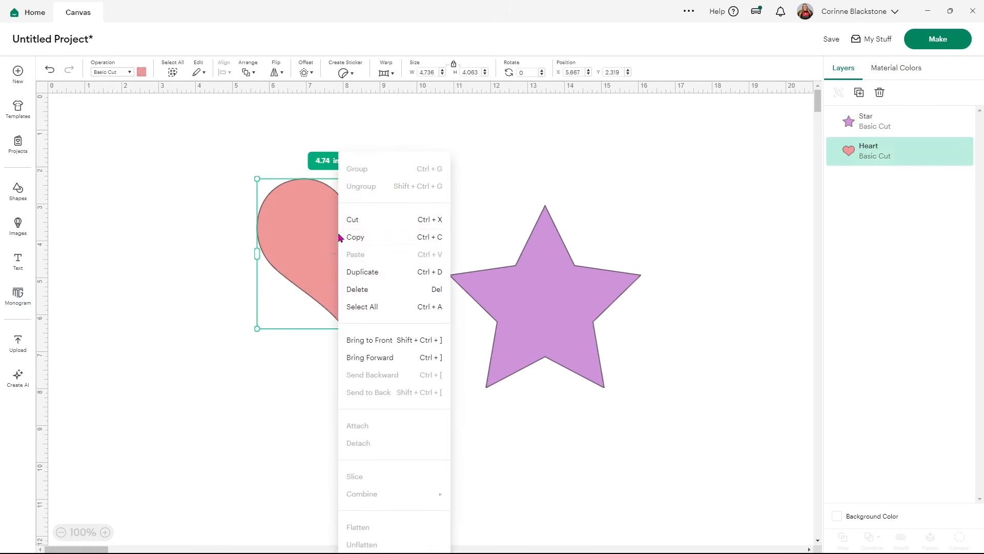
pyautogui.click(384, 341)
# Move the heart over the star's lower part, try subtracting it from the star, and undo the subtraction
pyautogui.moveTo(349, 235); pyautogui.dragTo(558, 376)
pyautogui.click(672, 364)
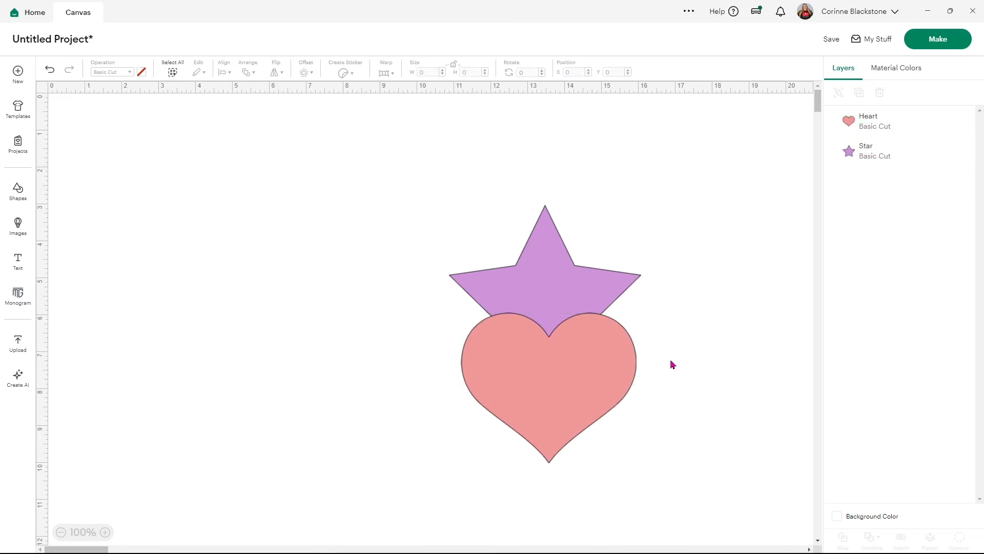
pyautogui.moveTo(693, 354); pyautogui.dragTo(509, 278)
pyautogui.click(871, 538)
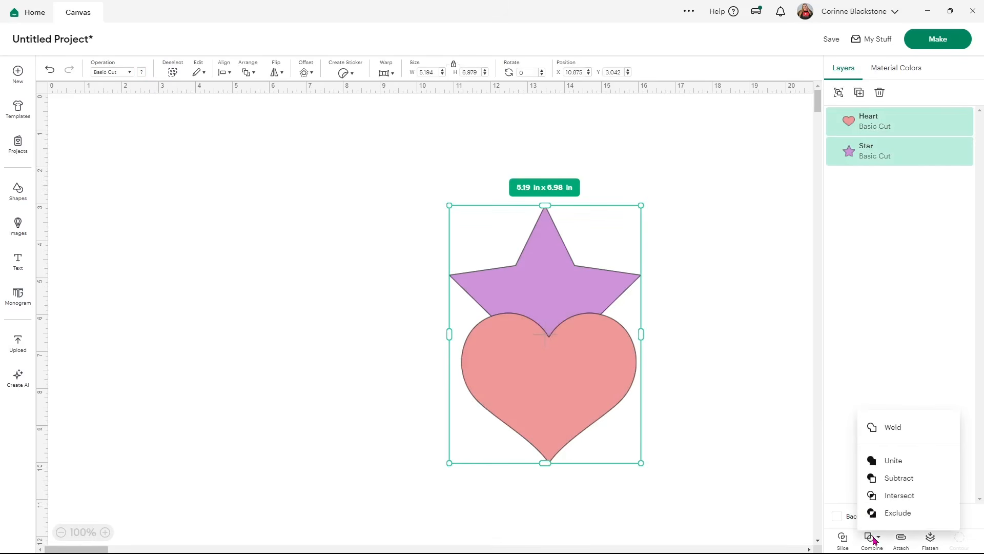
pyautogui.click(884, 479)
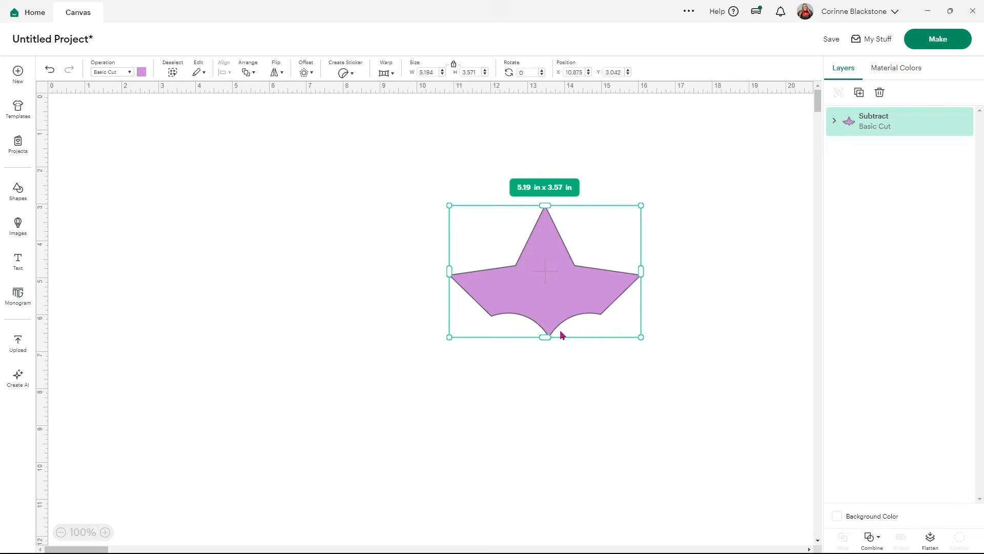
pyautogui.click(49, 70)
# Reposition the heart and star side by side, with the heart overlapping the star's left part
pyautogui.moveTo(513, 349); pyautogui.dragTo(350, 259)
pyautogui.moveTo(547, 297); pyautogui.dragTo(470, 256)
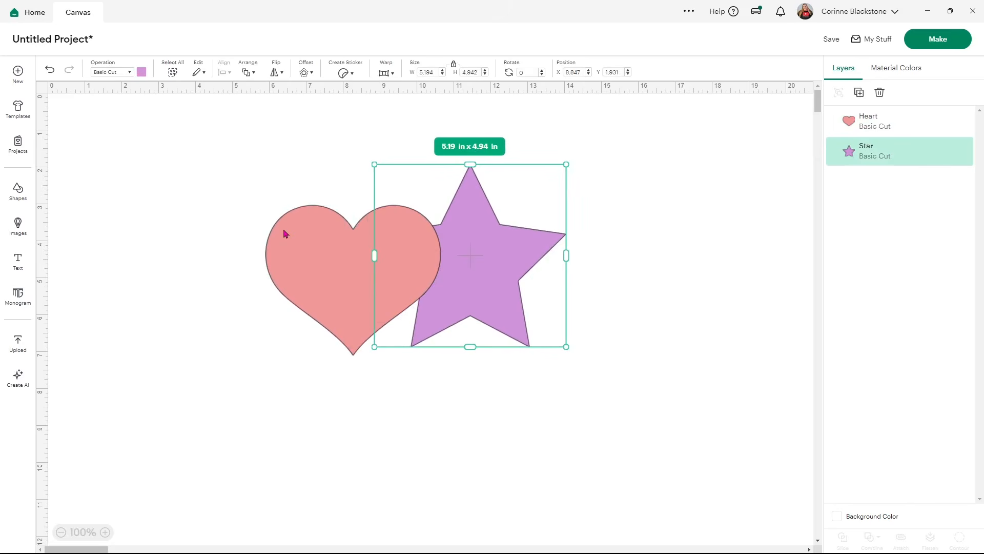
pyautogui.click(665, 352)
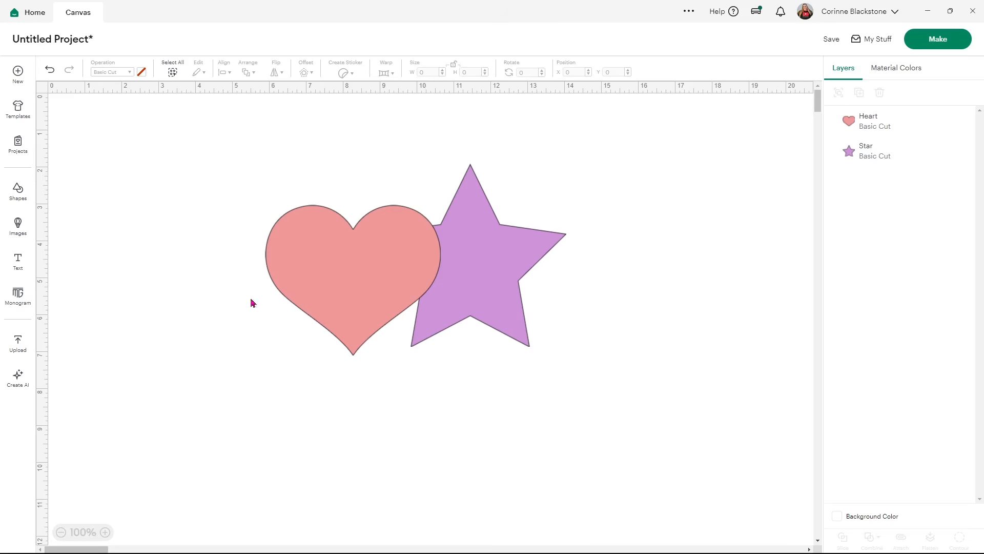
# Add a text object reading "Text" and place it inside the heart
pyautogui.click(18, 262)
pyautogui.moveTo(154, 331); pyautogui.dragTo(402, 295)
pyautogui.click(344, 308)
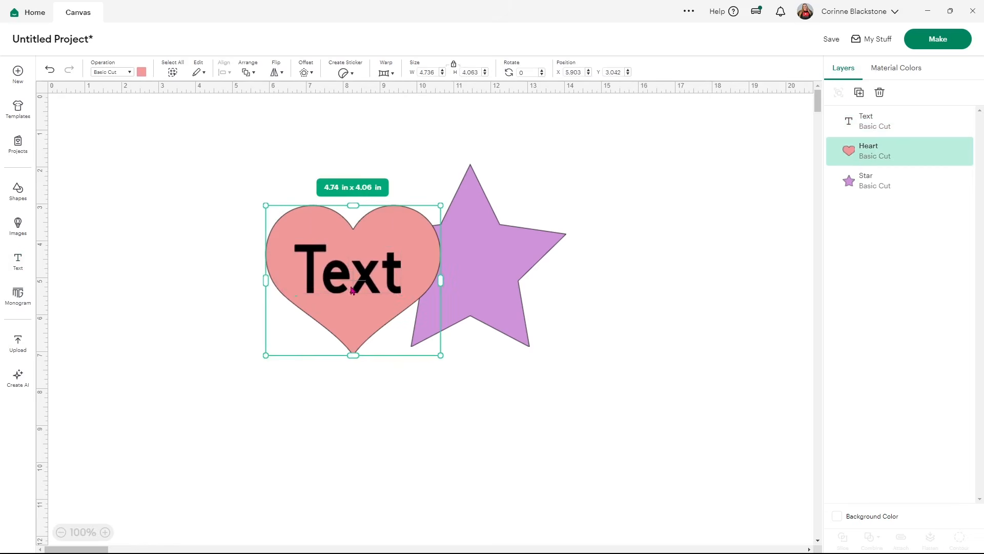
pyautogui.click(242, 345)
# Nudge the text toward the heart's center and try subtracting it from the heart
pyautogui.moveTo(338, 280); pyautogui.dragTo(344, 276)
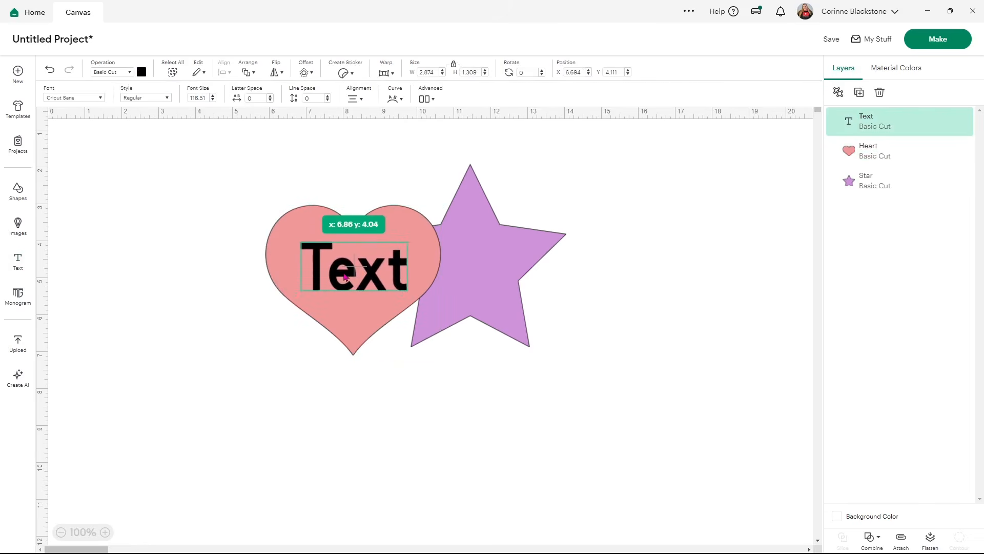
pyautogui.moveTo(259, 209); pyautogui.dragTo(344, 301)
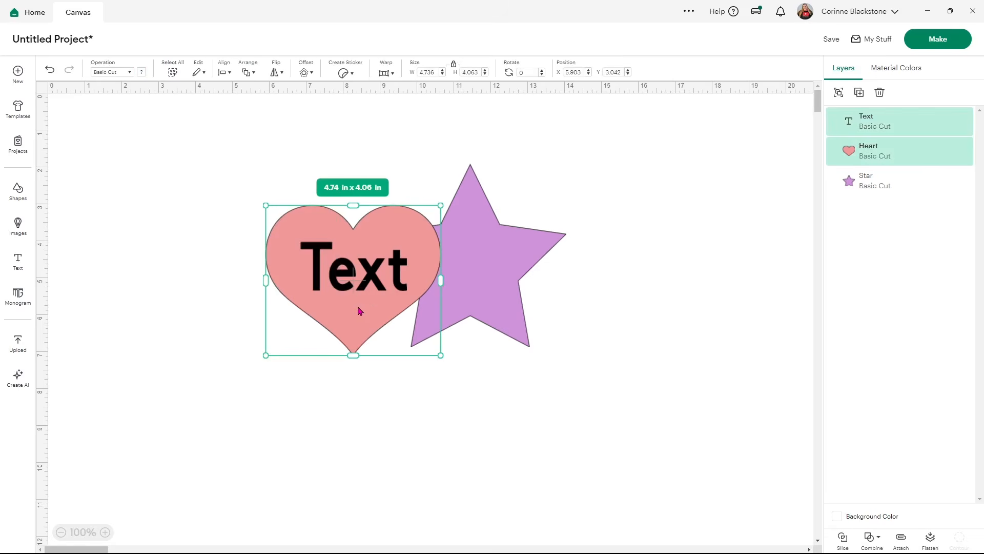
pyautogui.click(872, 537)
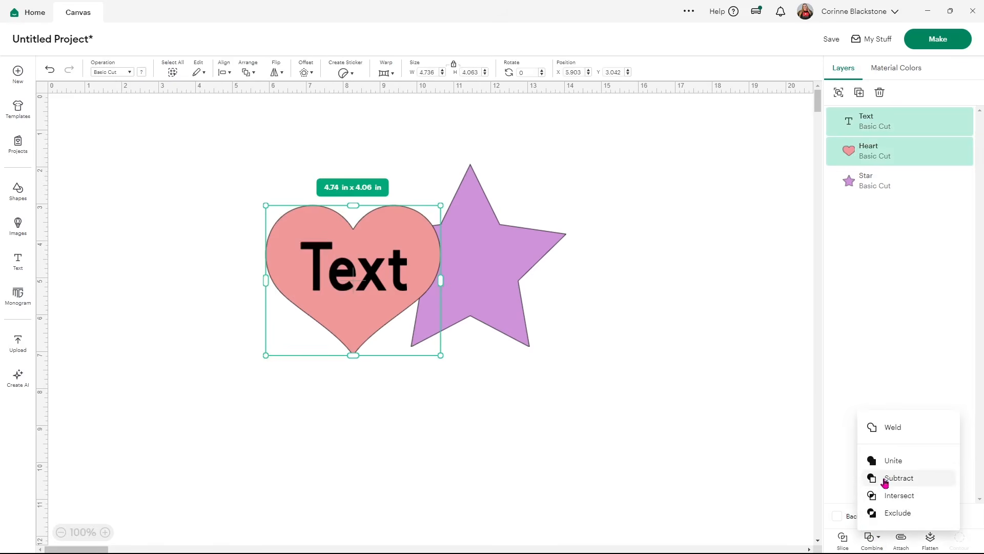
pyautogui.click(884, 478)
# Undo the text's subtraction from the heart and its last nudge, and select the text again
pyautogui.moveTo(348, 321); pyautogui.dragTo(325, 317)
pyautogui.click(49, 71)
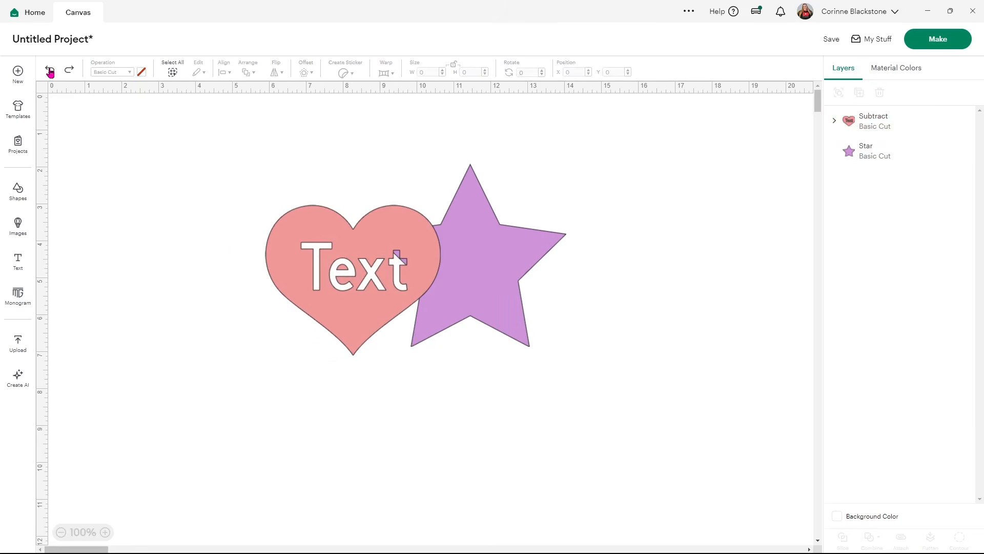
pyautogui.click(49, 71)
pyautogui.click(50, 72)
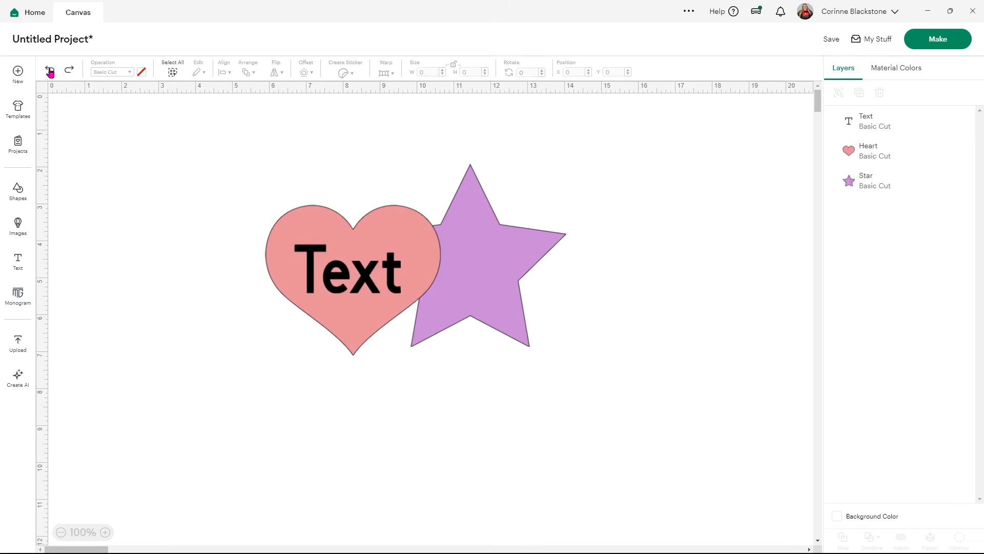
pyautogui.click(330, 259)
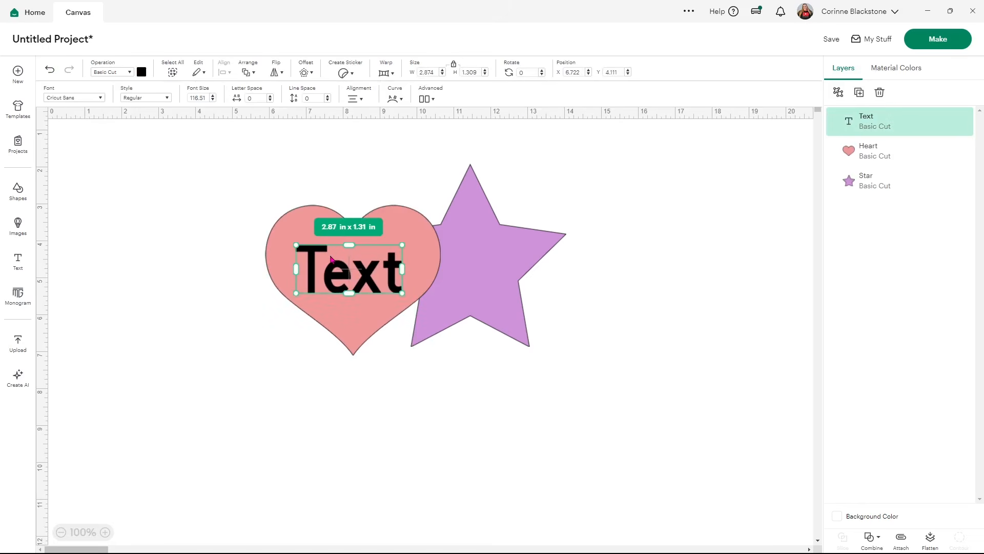
# Delete the text and add a hexagon enlarged to about 4.44 x 3.84 in, overlapping the heart's left side
pyautogui.press('Delete')
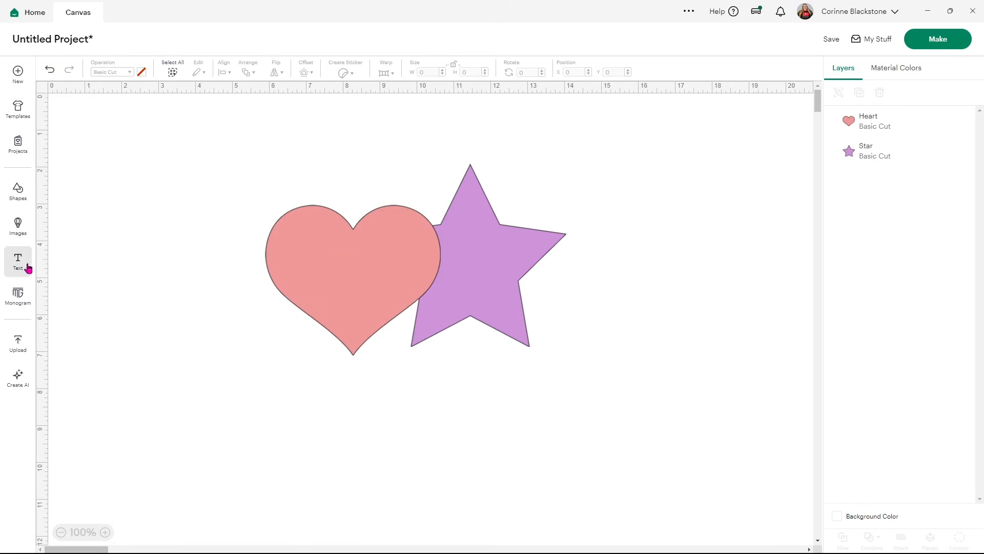
pyautogui.click(18, 192)
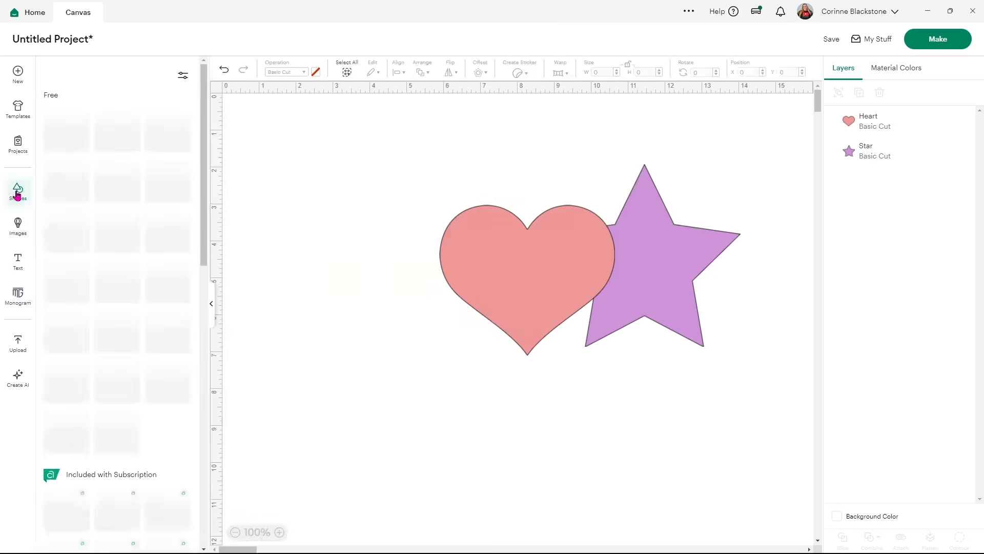
pyautogui.click(121, 236)
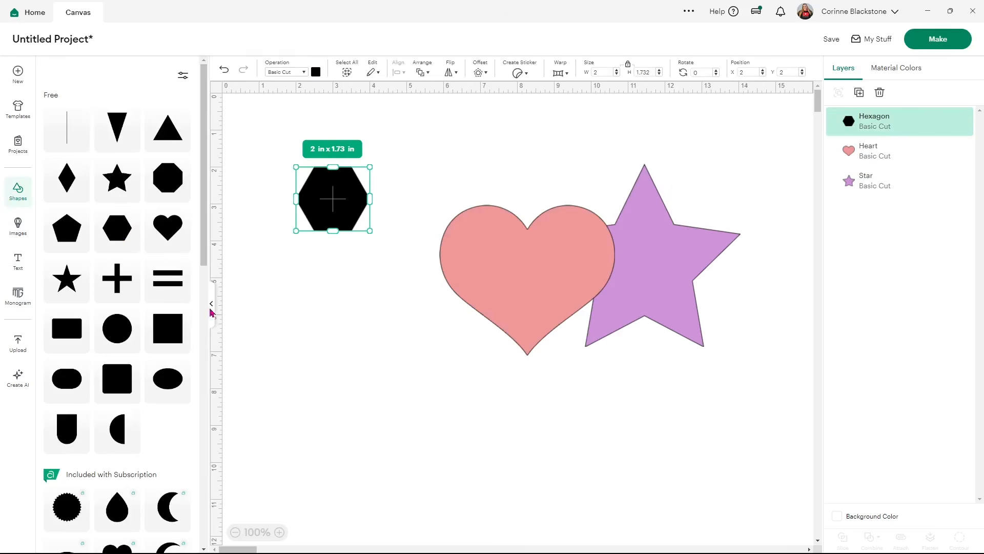
pyautogui.click(211, 303)
pyautogui.moveTo(158, 191); pyautogui.dragTo(259, 224)
pyautogui.moveTo(296, 264); pyautogui.dragTo(378, 336)
pyautogui.moveTo(289, 282); pyautogui.dragTo(239, 276)
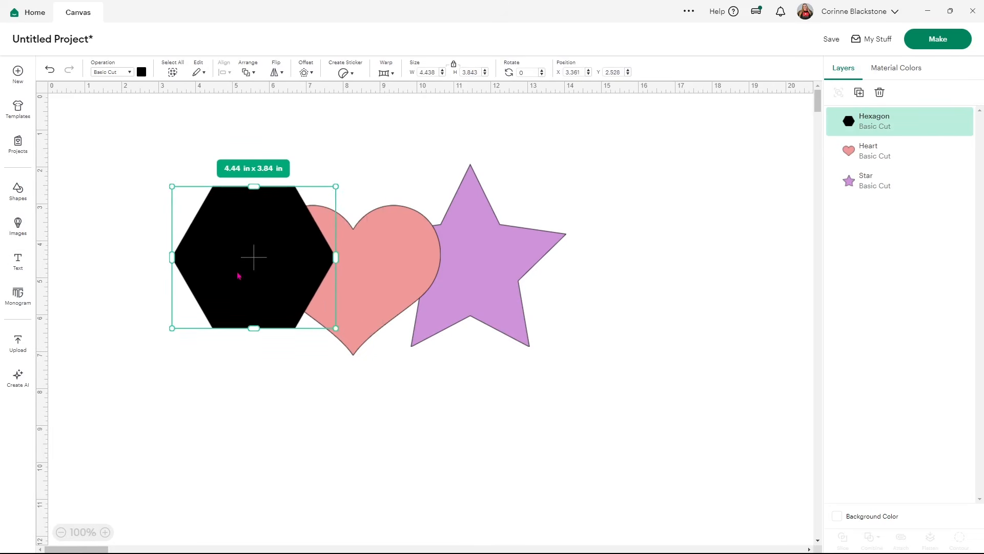
# Move the heart beneath the star in the layer order and reposition the star and hexagon to overlap its two sides
pyautogui.moveTo(500, 250); pyautogui.dragTo(532, 247)
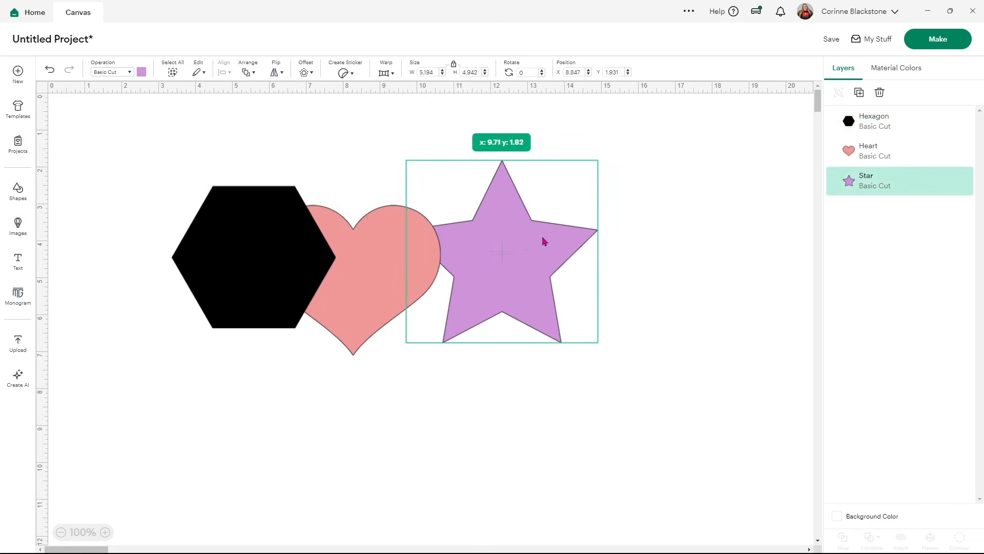
pyautogui.moveTo(878, 152); pyautogui.dragTo(818, 181)
pyautogui.moveTo(872, 154); pyautogui.dragTo(851, 187)
pyautogui.moveTo(462, 250); pyautogui.dragTo(439, 273)
pyautogui.click(290, 249)
pyautogui.moveTo(290, 250); pyautogui.dragTo(285, 267)
pyautogui.click(623, 308)
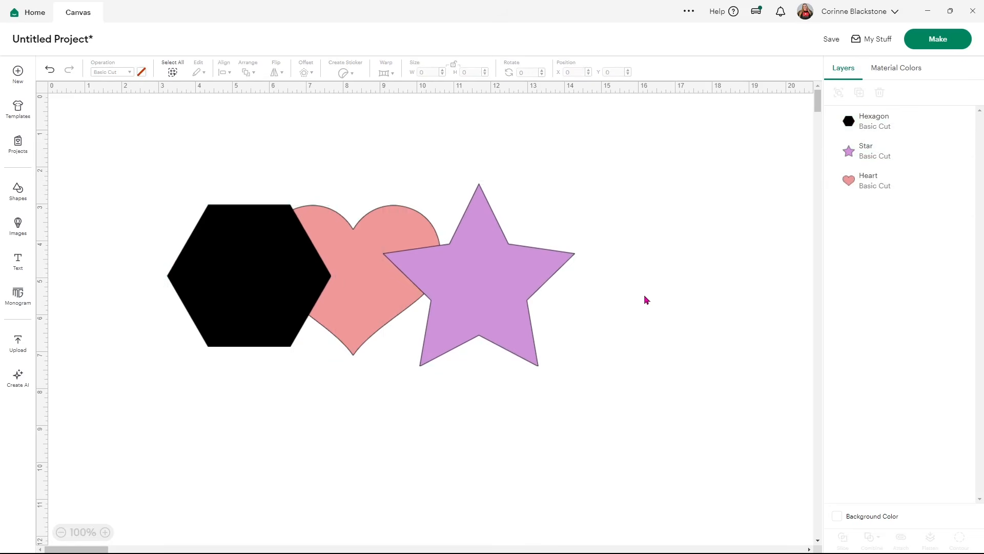
# Try subtracting the hexagon and star from the heart, and undo the operation
pyautogui.moveTo(650, 300); pyautogui.dragTo(125, 204)
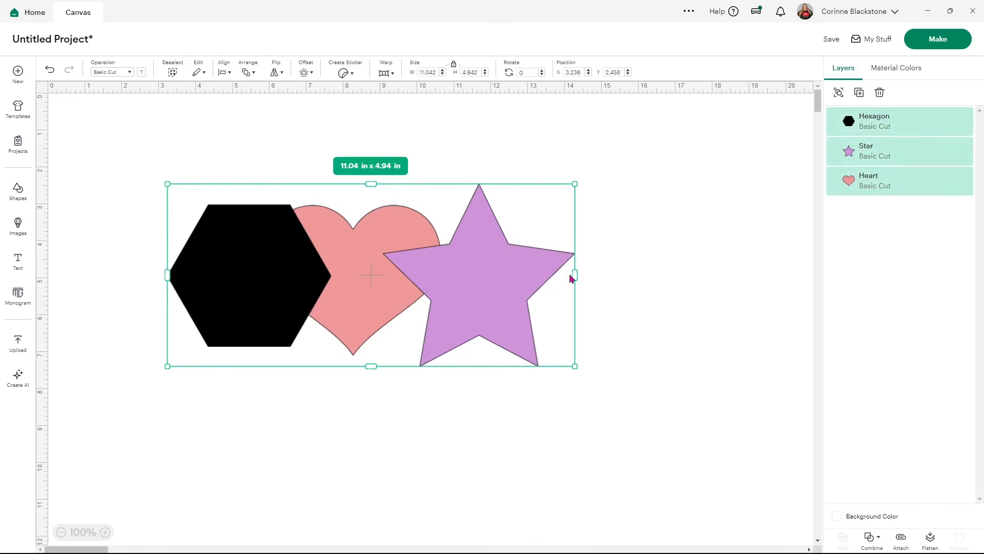
pyautogui.click(870, 536)
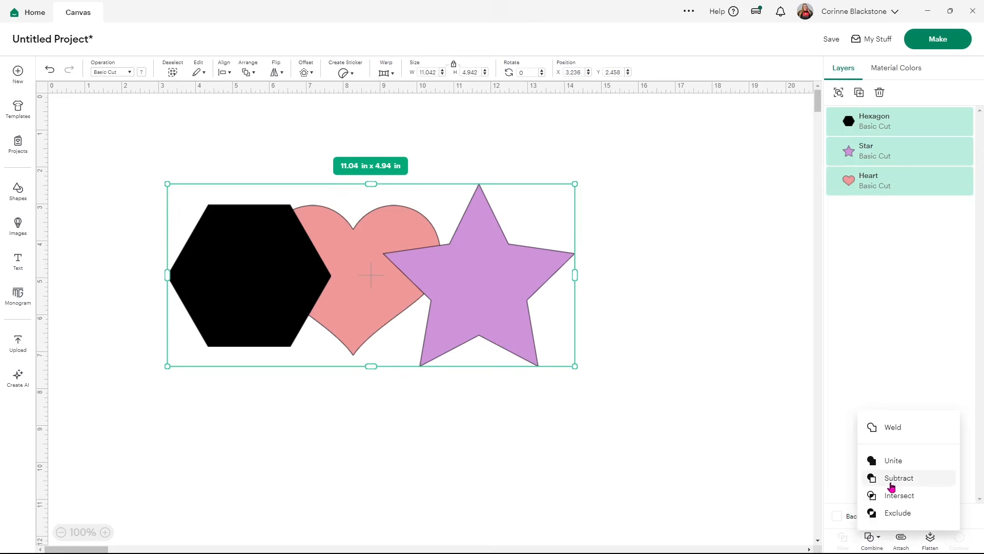
pyautogui.click(891, 478)
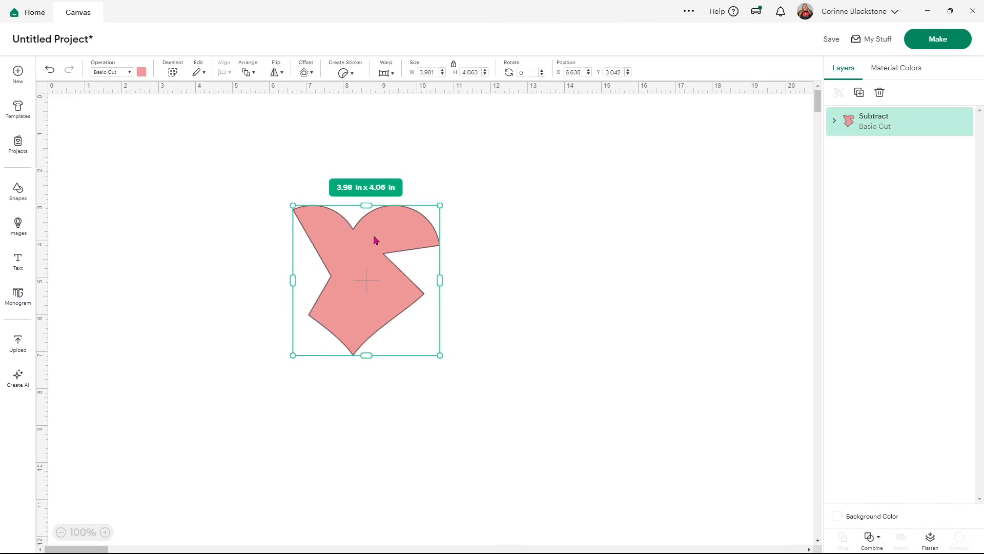
pyautogui.click(50, 70)
# Move the hexagon clear of the heart and intersect only the star and heart
pyautogui.moveTo(292, 269); pyautogui.dragTo(164, 267)
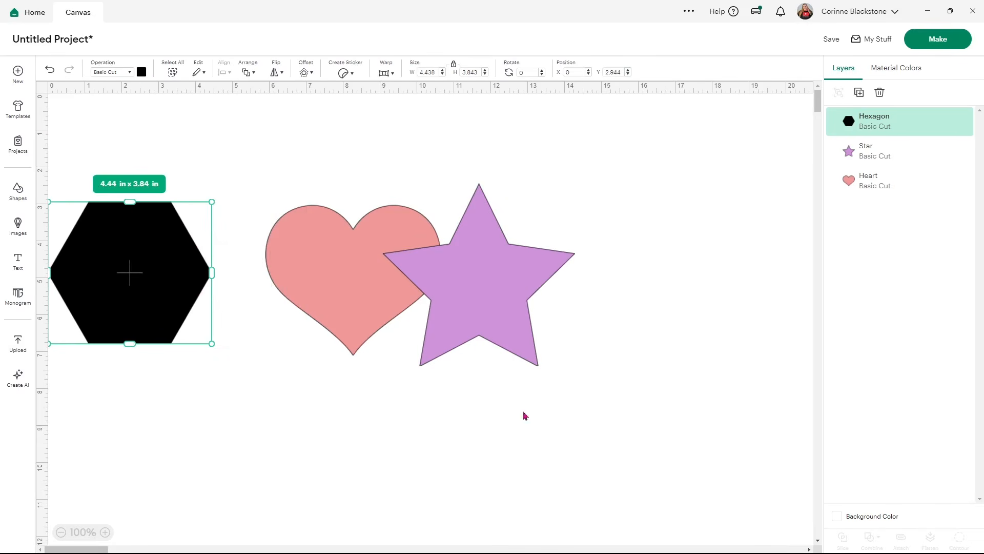
pyautogui.click(593, 412)
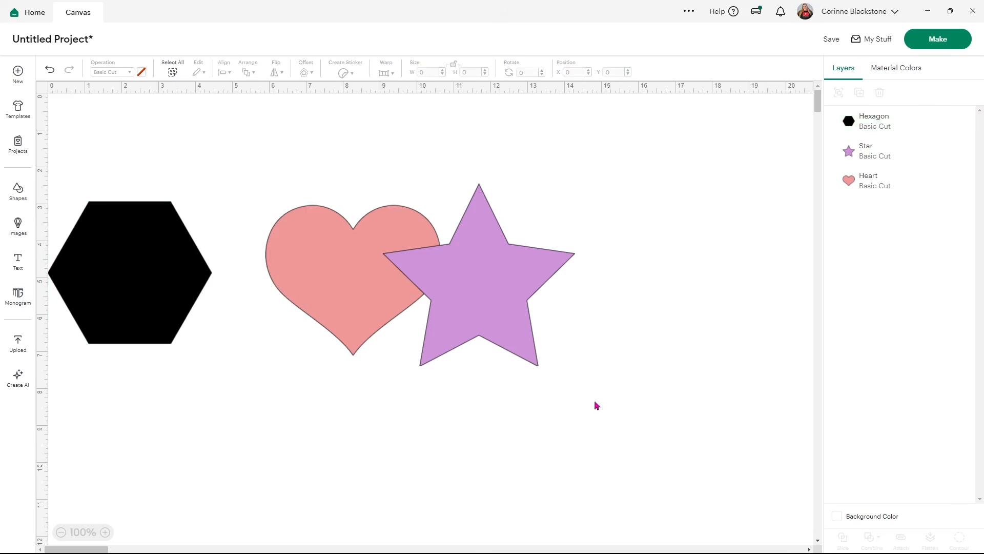
pyautogui.moveTo(631, 366); pyautogui.dragTo(358, 214)
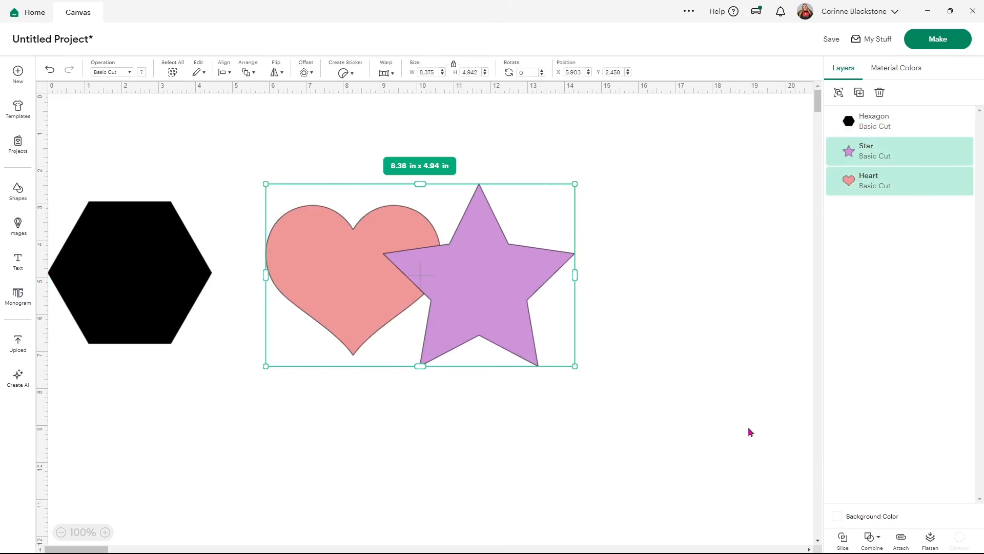
pyautogui.click(876, 539)
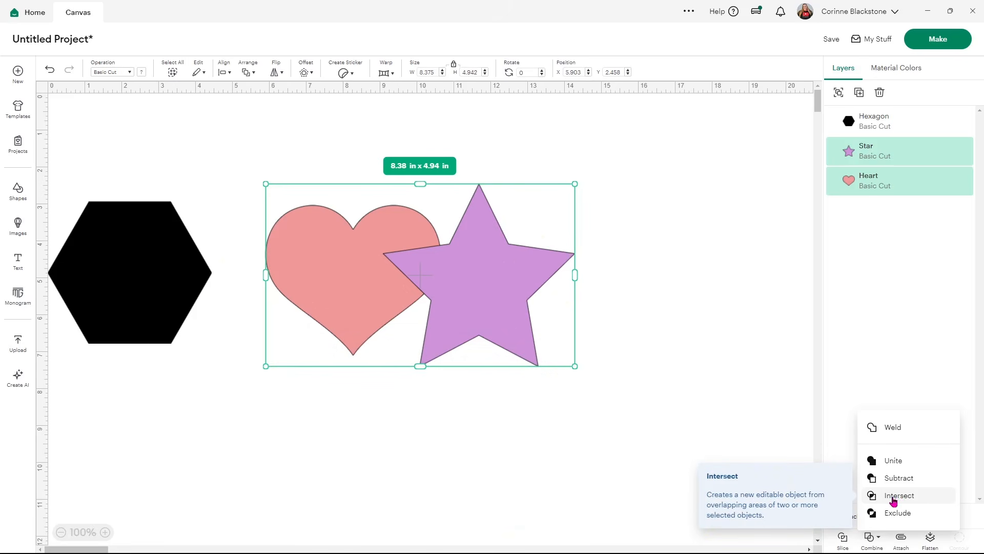
pyautogui.click(894, 501)
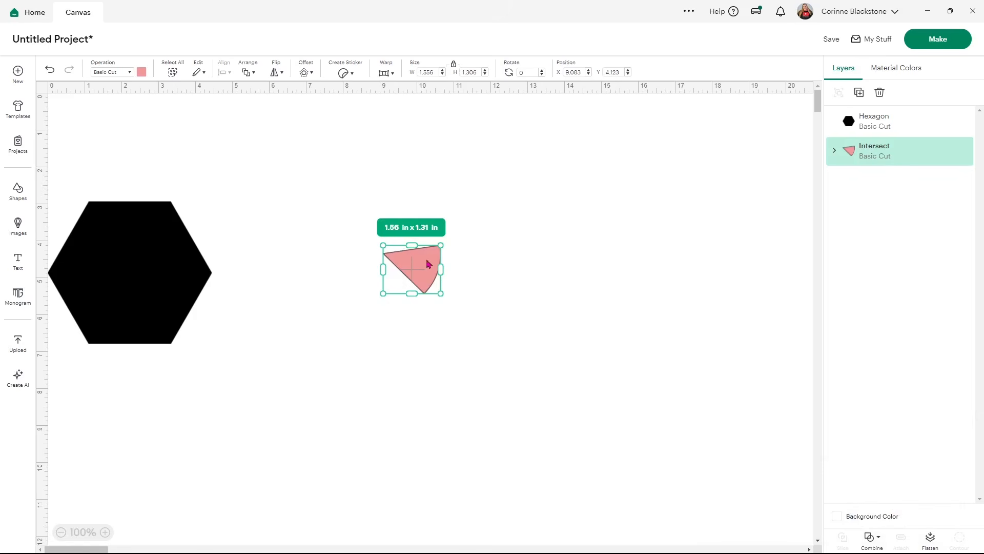
# Examine the component layers inside the Intersect result and undo the intersection
pyautogui.click(835, 150)
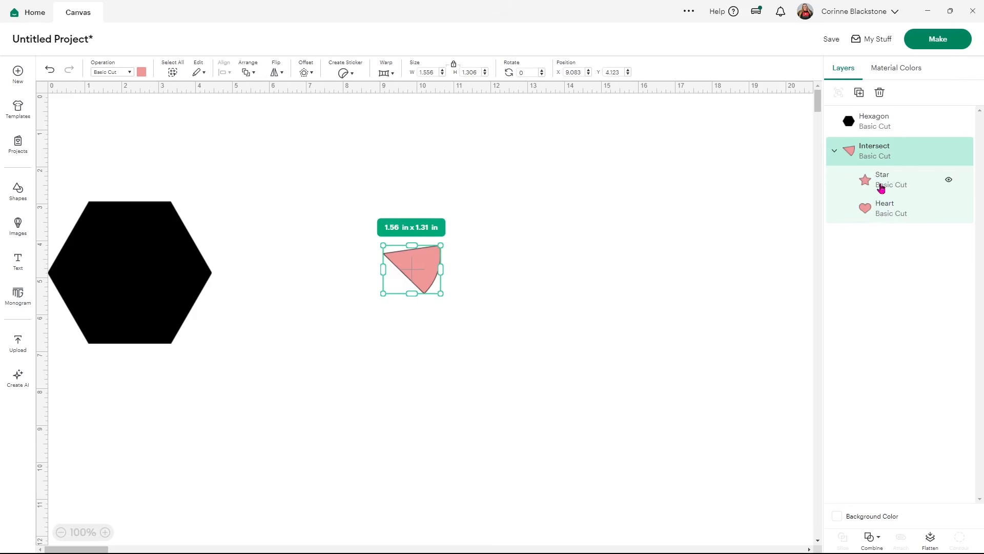
pyautogui.click(834, 151)
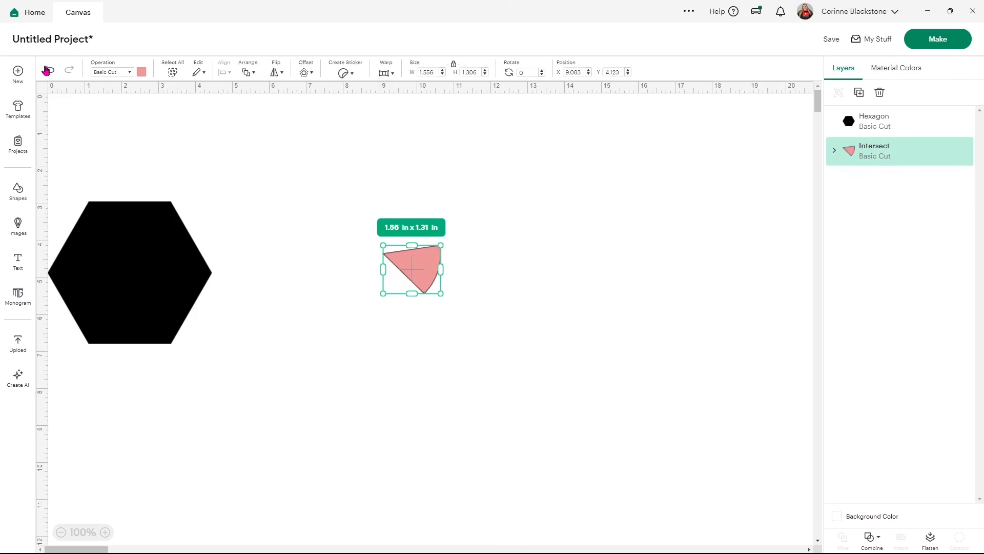
pyautogui.click(47, 70)
# Move the hexagon over the heart's lower part, away from the star, try intersecting all three shapes, and undo it
pyautogui.moveTo(137, 288); pyautogui.dragTo(178, 346)
pyautogui.click(517, 255)
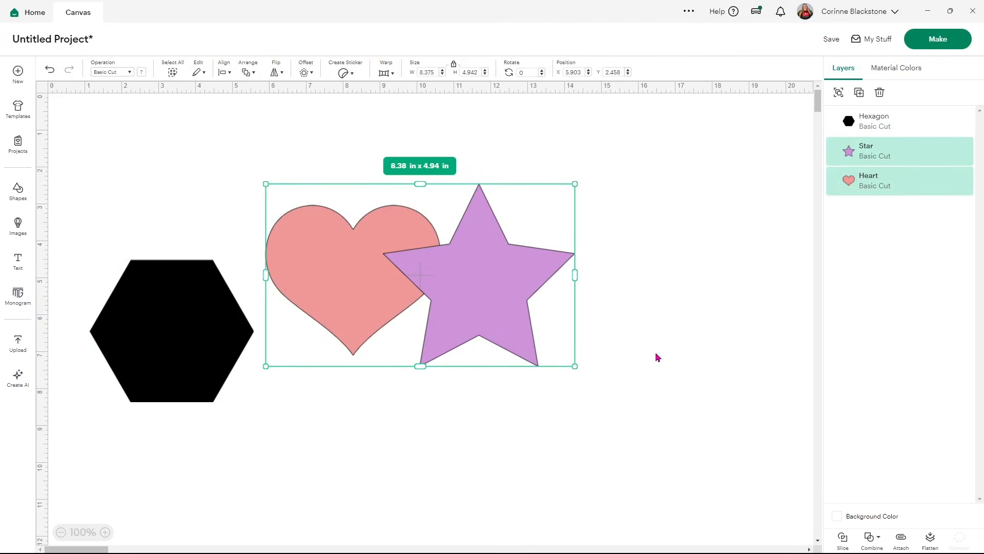
pyautogui.click(873, 537)
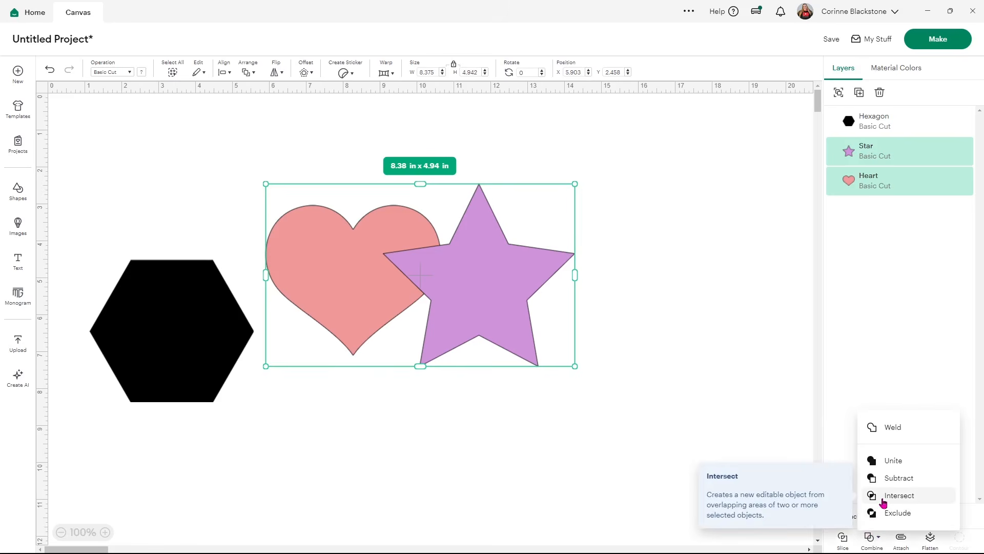
pyautogui.moveTo(170, 342); pyautogui.dragTo(336, 380)
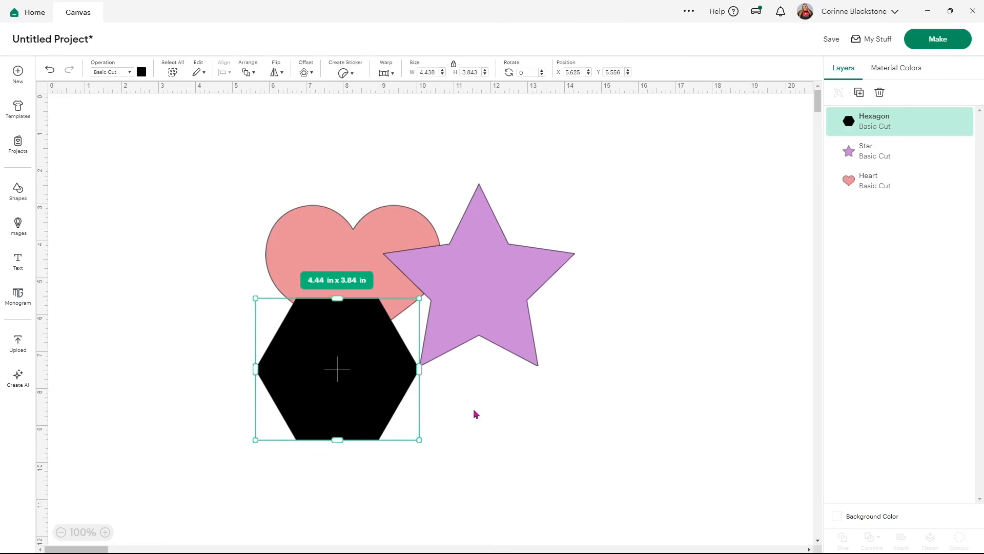
pyautogui.click(598, 398)
pyautogui.moveTo(598, 397); pyautogui.dragTo(199, 211)
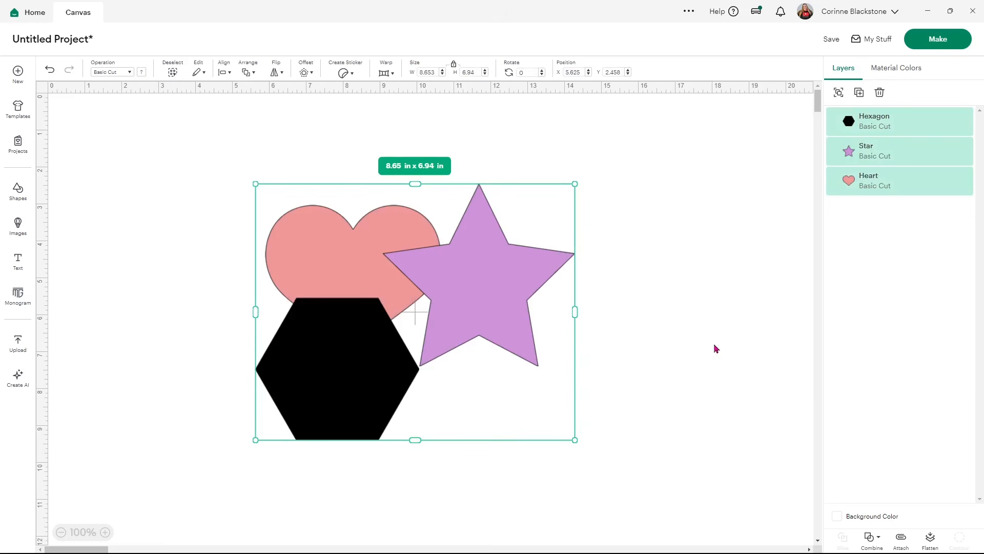
pyautogui.click(872, 537)
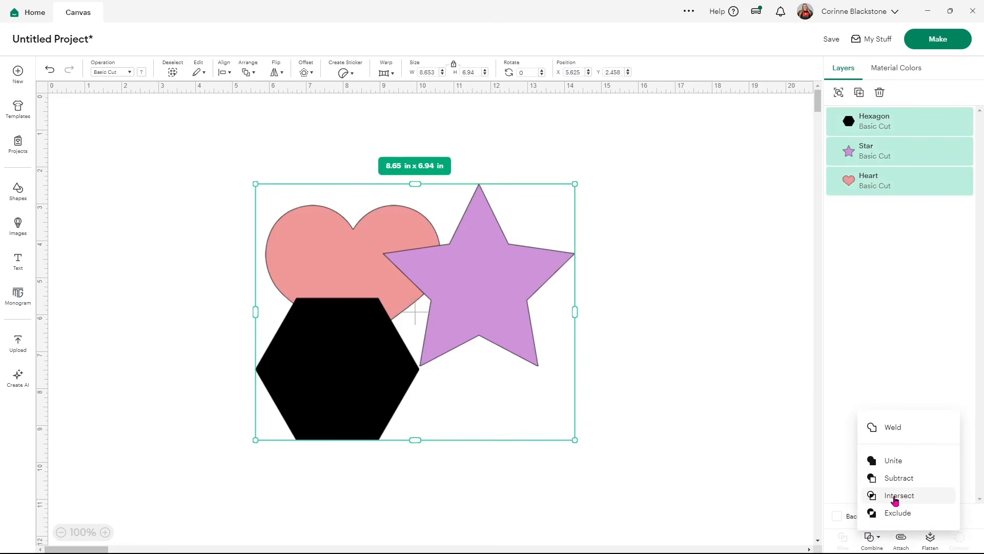
pyautogui.click(896, 499)
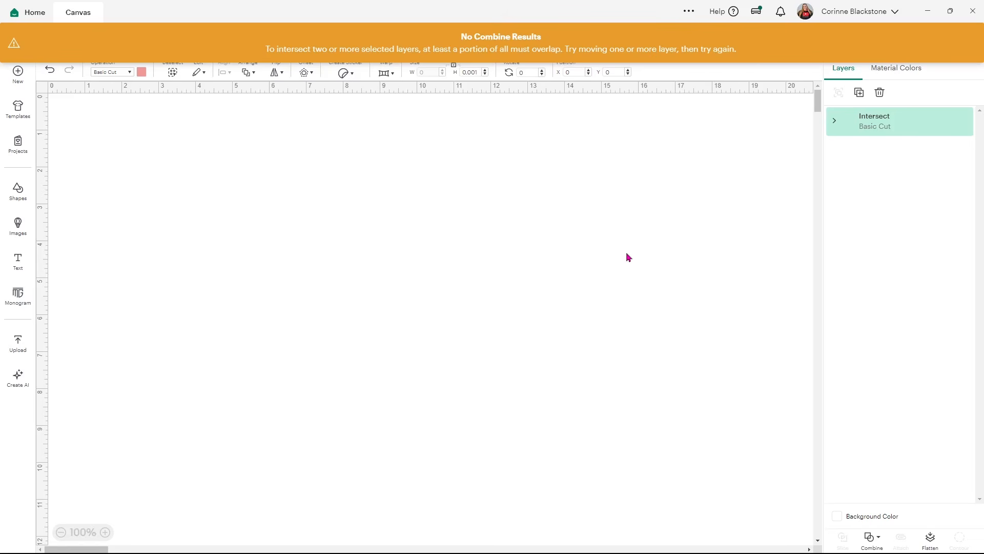
pyautogui.click(629, 258)
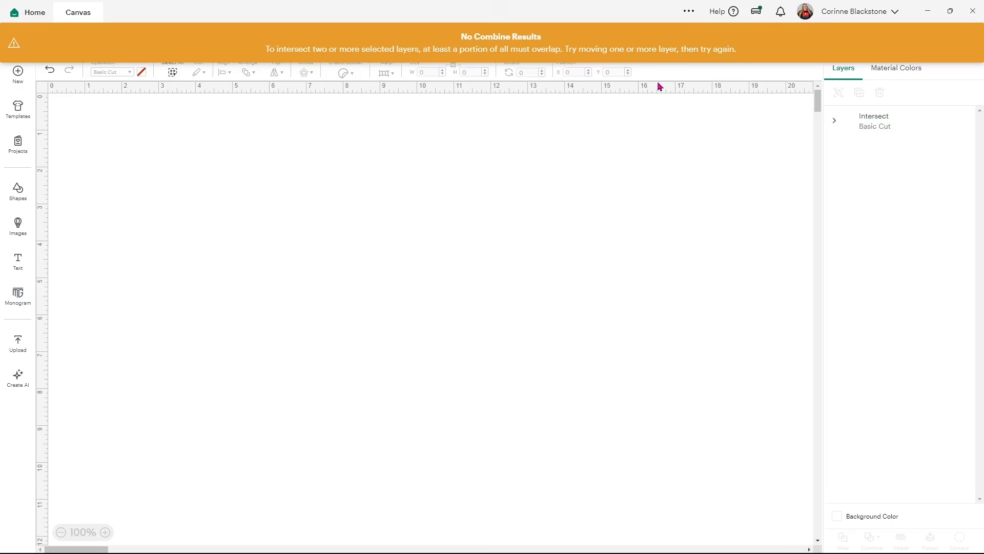
pyautogui.click(49, 70)
# Move the hexagon over part of the heart and star overlap, try intersecting all three shapes, and undo it
pyautogui.moveTo(319, 400); pyautogui.dragTo(387, 387)
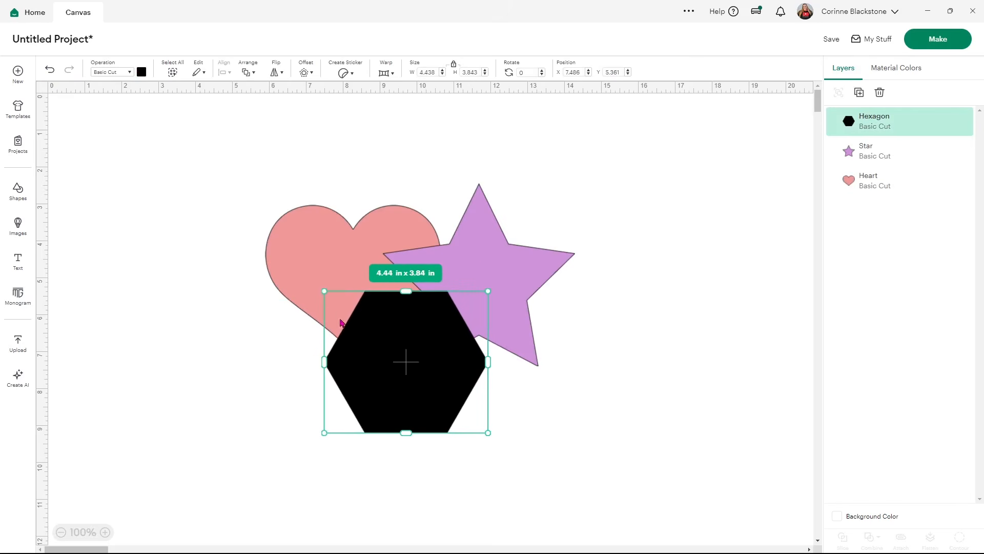
pyautogui.moveTo(419, 323); pyautogui.dragTo(422, 294)
pyautogui.click(649, 376)
pyautogui.moveTo(649, 376); pyautogui.dragTo(279, 202)
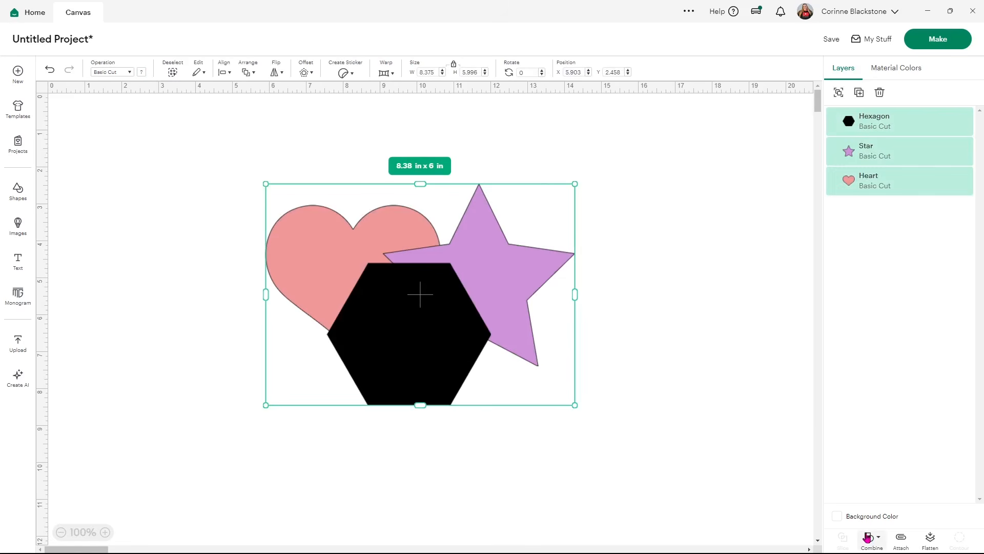
pyautogui.click(871, 537)
pyautogui.click(880, 496)
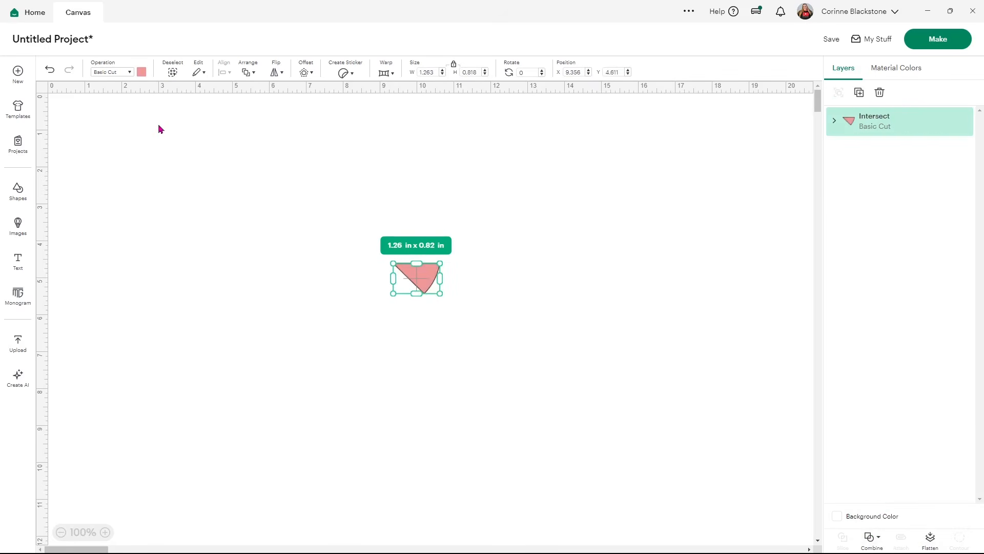
pyautogui.click(50, 71)
# Move the hexagon over the middle of the heart, try intersecting all three shapes, and undo it
pyautogui.moveTo(429, 329); pyautogui.dragTo(381, 265)
pyautogui.click(521, 391)
pyautogui.moveTo(517, 388); pyautogui.dragTo(324, 198)
pyautogui.click(872, 537)
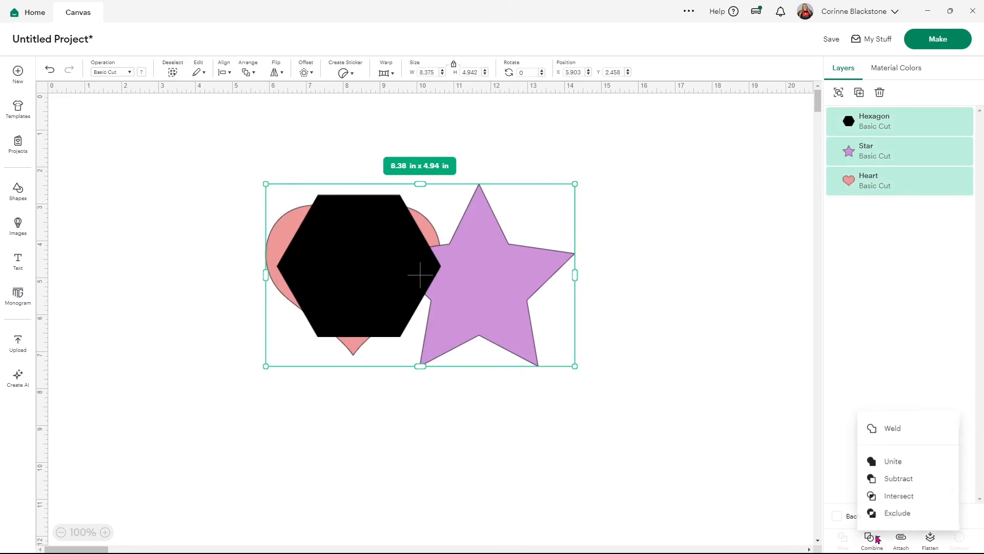
pyautogui.click(891, 496)
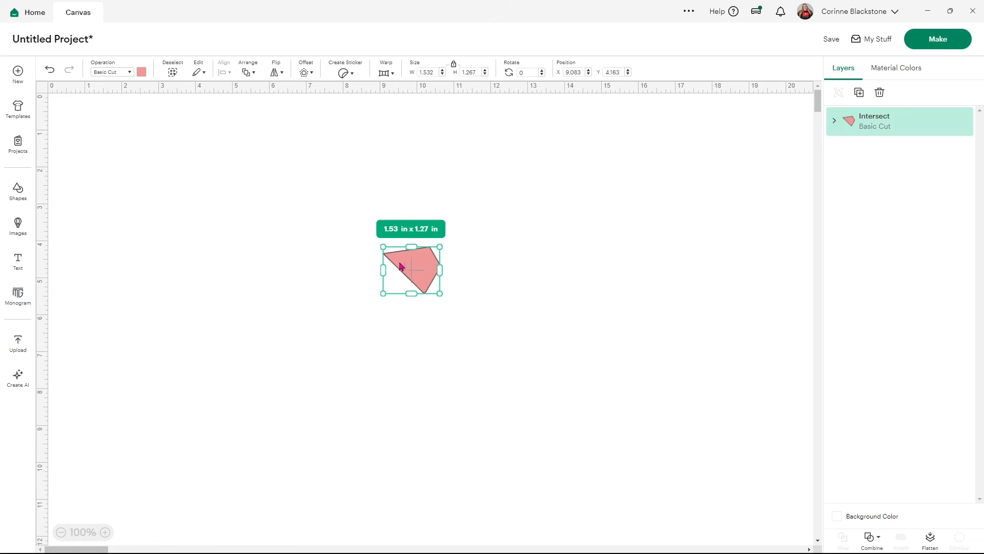
pyautogui.click(50, 70)
# Stack the heart, star and hexagon on one another's centers, try intersecting all three, and undo the intersection
pyautogui.moveTo(337, 241); pyautogui.dragTo(224, 365)
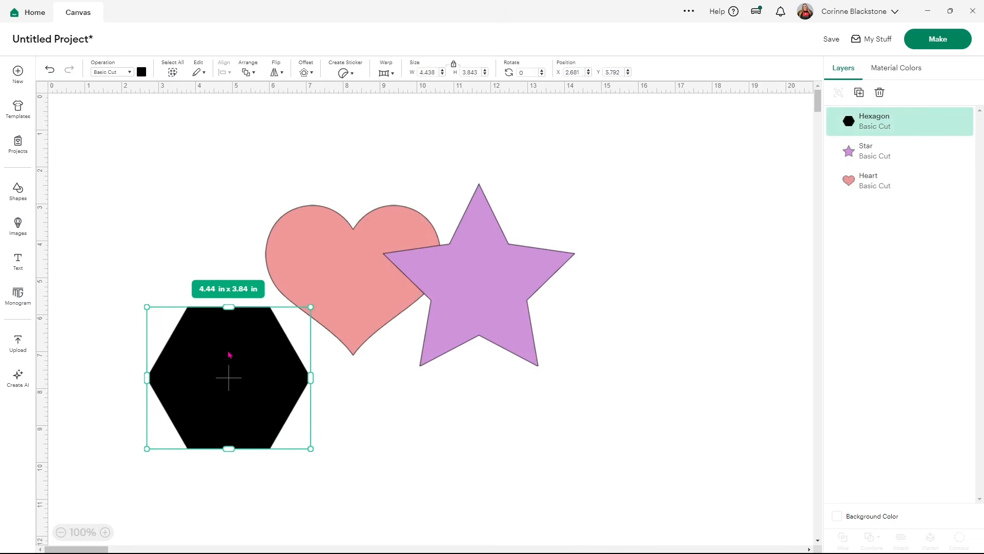
pyautogui.moveTo(229, 354); pyautogui.dragTo(494, 265)
pyautogui.moveTo(315, 264); pyautogui.dragTo(440, 275)
pyautogui.moveTo(630, 321); pyautogui.dragTo(306, 164)
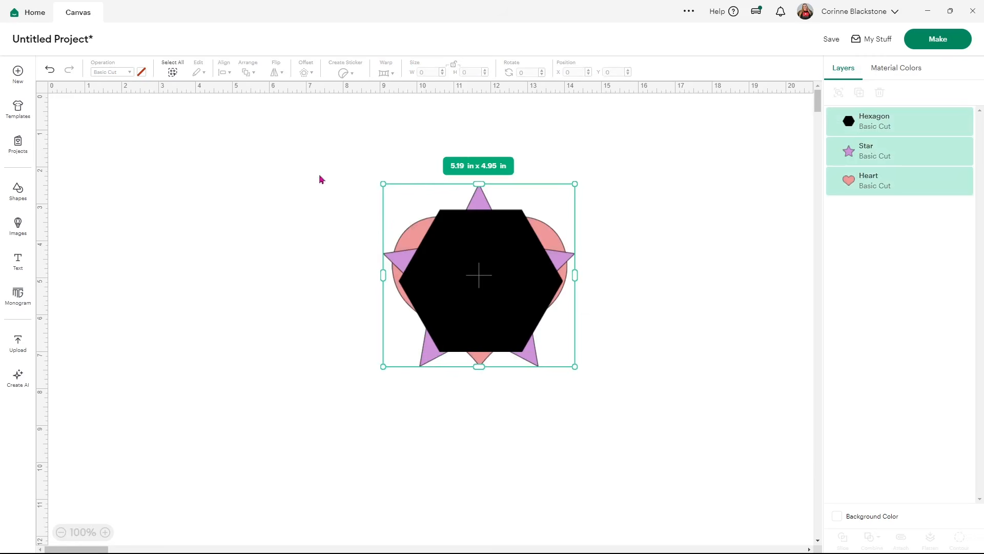
pyautogui.click(873, 536)
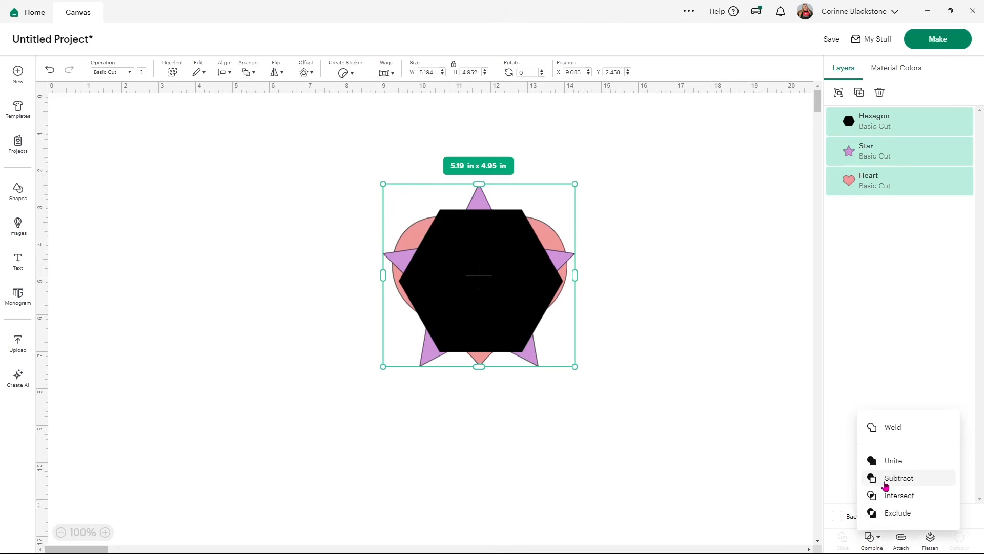
pyautogui.click(887, 496)
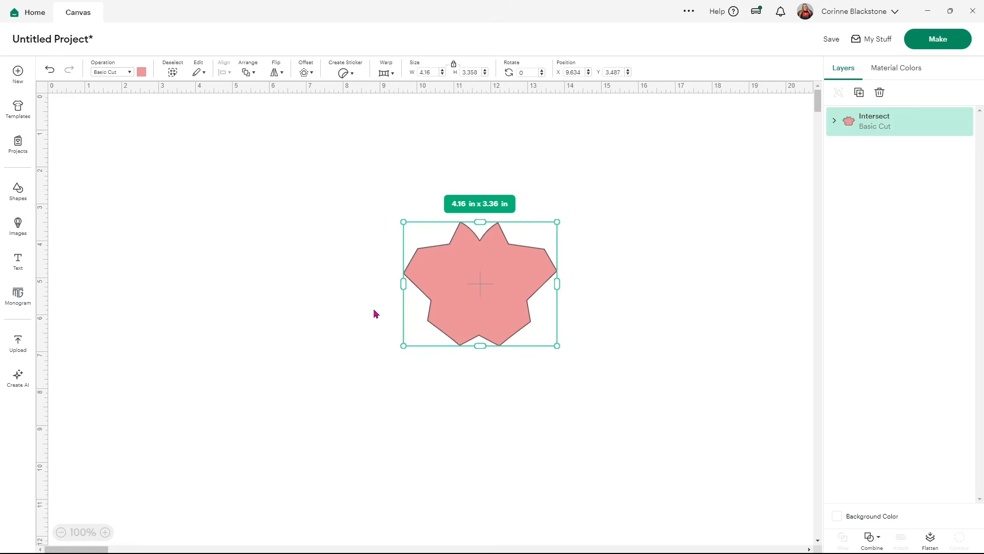
pyautogui.click(49, 71)
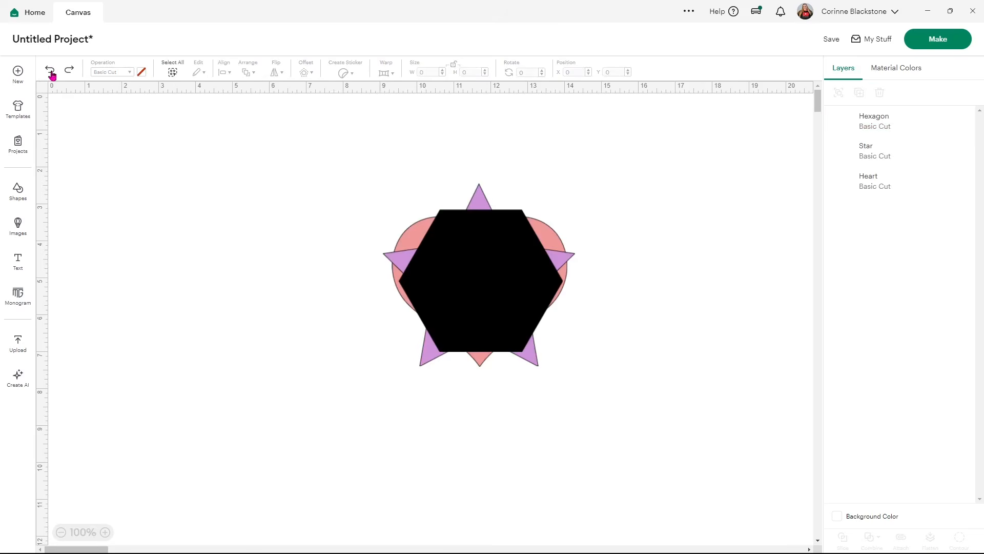
# Spread the stacked shapes apart, with the hexagon left of the heart and the star overlapping the heart's right side
pyautogui.moveTo(441, 288); pyautogui.dragTo(222, 311)
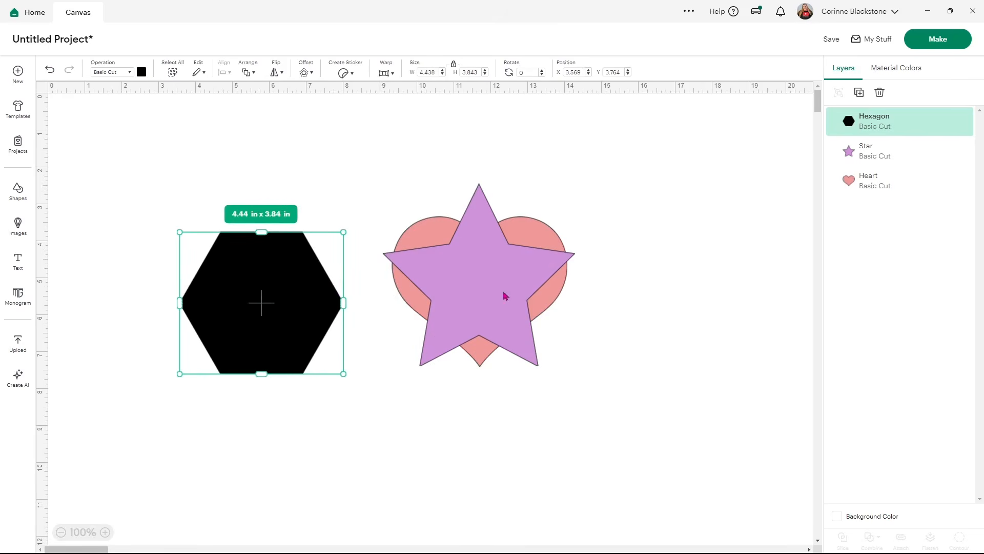
pyautogui.moveTo(498, 288); pyautogui.dragTo(626, 308)
pyautogui.moveTo(457, 268); pyautogui.dragTo(422, 271)
pyautogui.moveTo(576, 286); pyautogui.dragTo(578, 289)
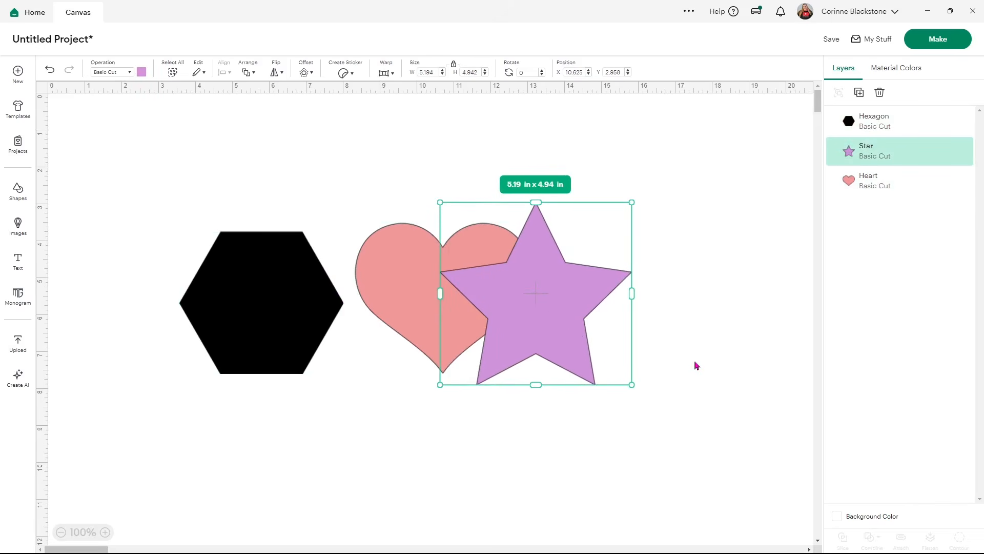
# Narrow the star slightly and combine it with the heart using Exclude
pyautogui.moveTo(632, 294)
pyautogui.mouseDown()
pyautogui.moveTo(560, 291)
pyautogui.moveTo(625, 293)
pyautogui.mouseUp()
pyautogui.click(693, 294)
pyautogui.moveTo(676, 315); pyautogui.dragTo(406, 205)
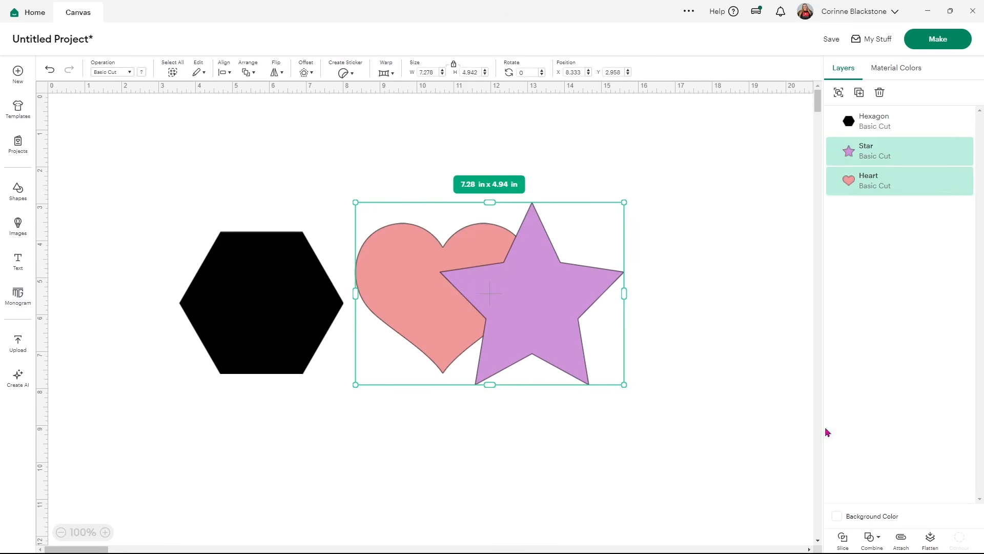
pyautogui.click(881, 542)
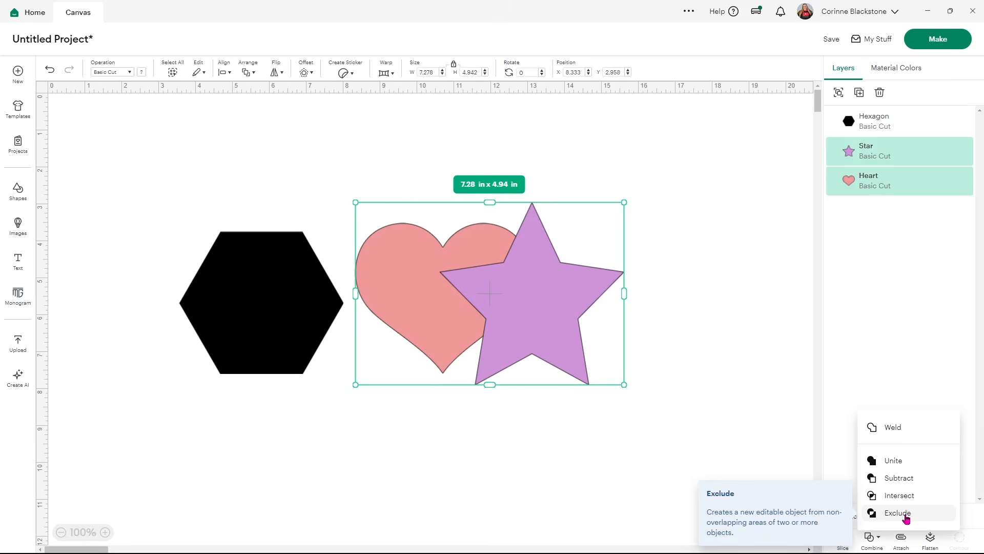
pyautogui.click(905, 517)
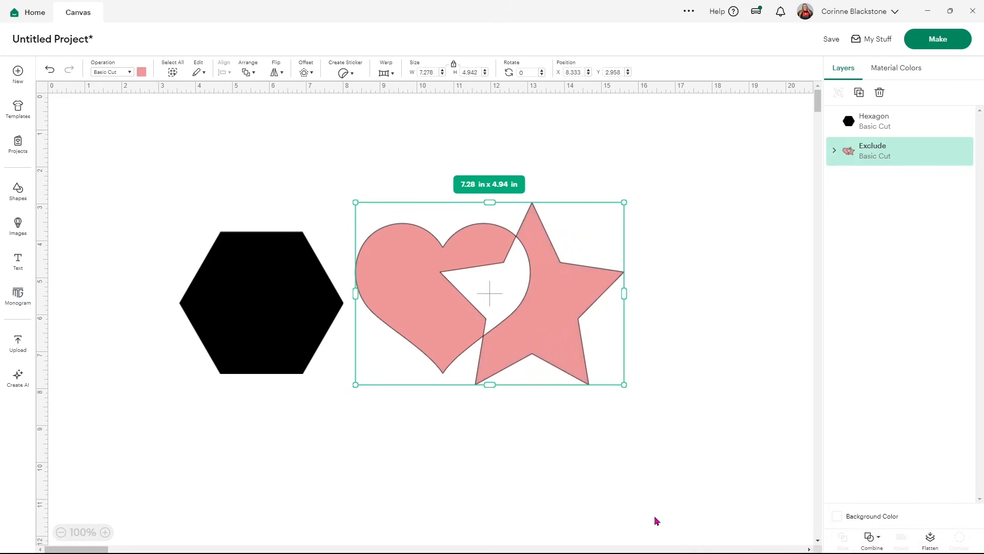
pyautogui.click(496, 418)
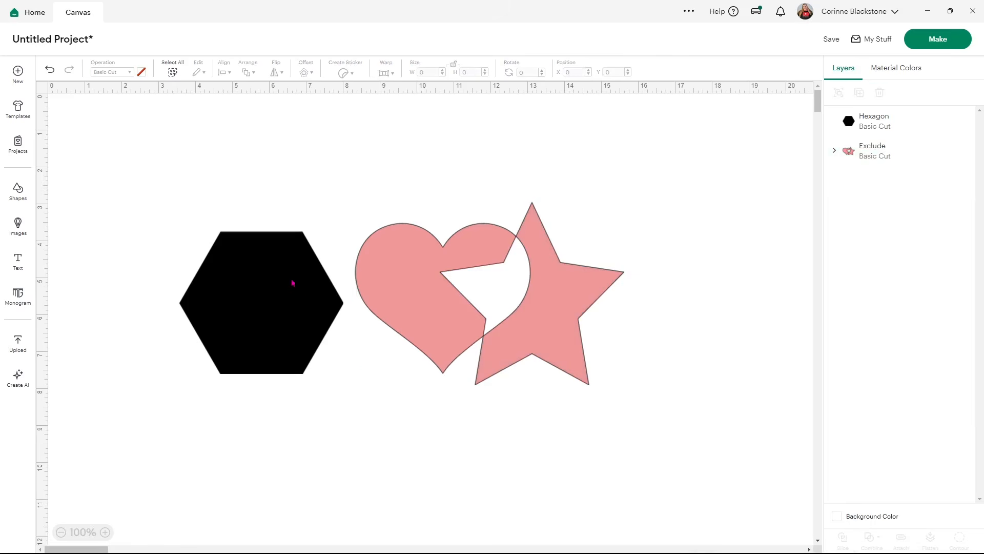
# Move the hexagon over the left edge of the combined heart and star, and combine them using Exclude
pyautogui.moveTo(293, 283); pyautogui.dragTo(358, 274)
pyautogui.moveTo(639, 411); pyautogui.dragTo(358, 249)
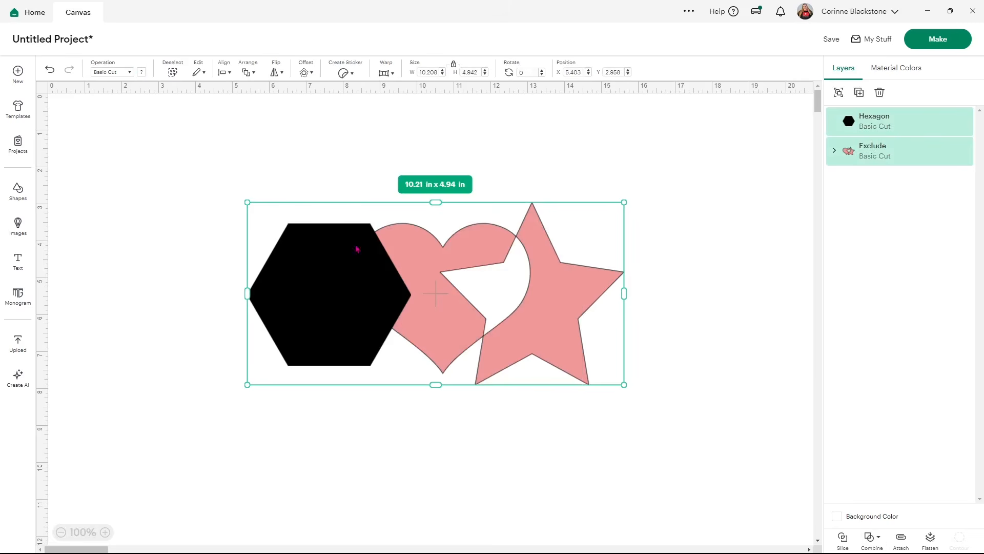
pyautogui.click(872, 536)
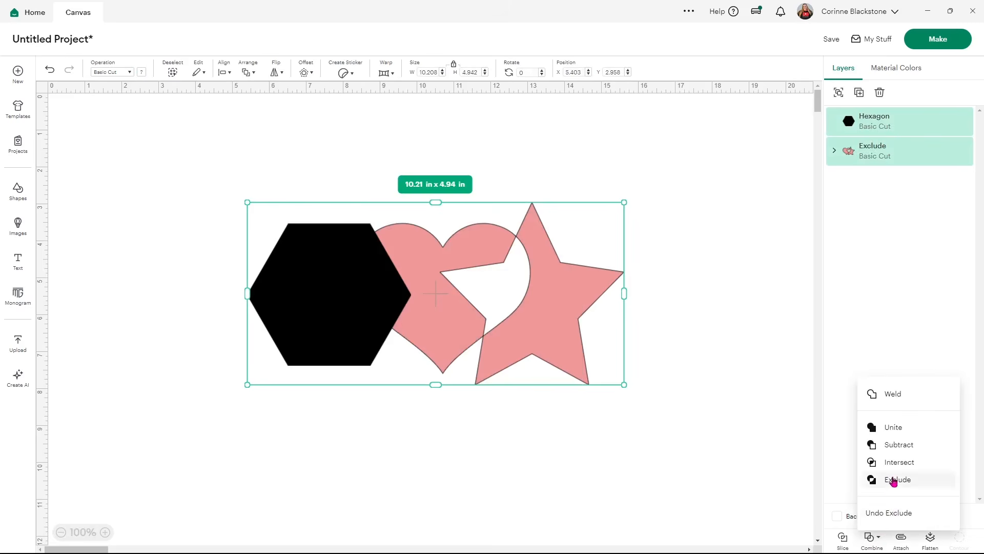
pyautogui.click(893, 482)
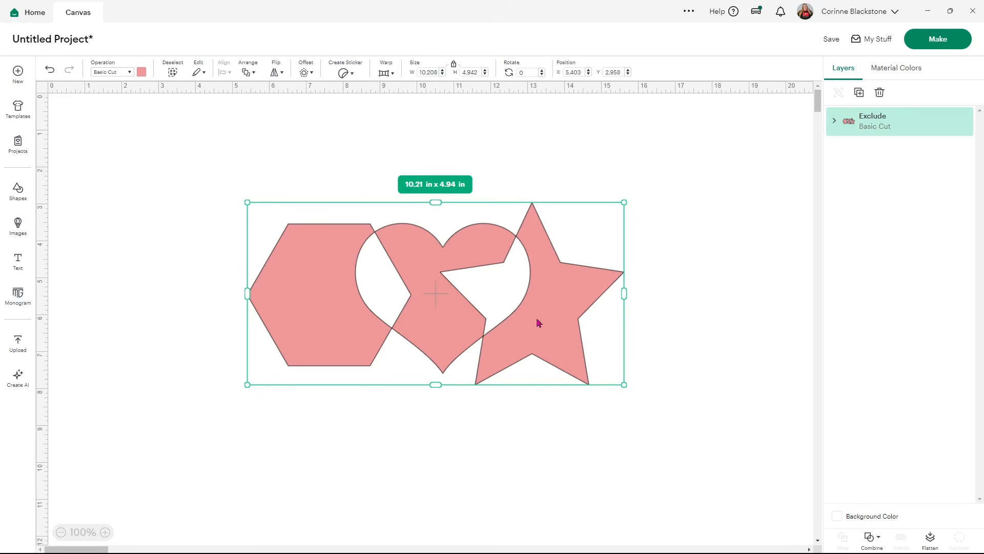
# Undo both Exclude operations, the hexagon's move and the star's resizing
pyautogui.click(50, 68)
pyautogui.click(50, 69)
pyautogui.click(50, 68)
pyautogui.click(51, 69)
# Move the hexagon over the heart's left side, try excluding all three shapes, and undo the exclusion
pyautogui.moveTo(243, 292); pyautogui.dragTo(281, 286)
pyautogui.moveTo(192, 156); pyautogui.dragTo(618, 421)
pyautogui.click(871, 537)
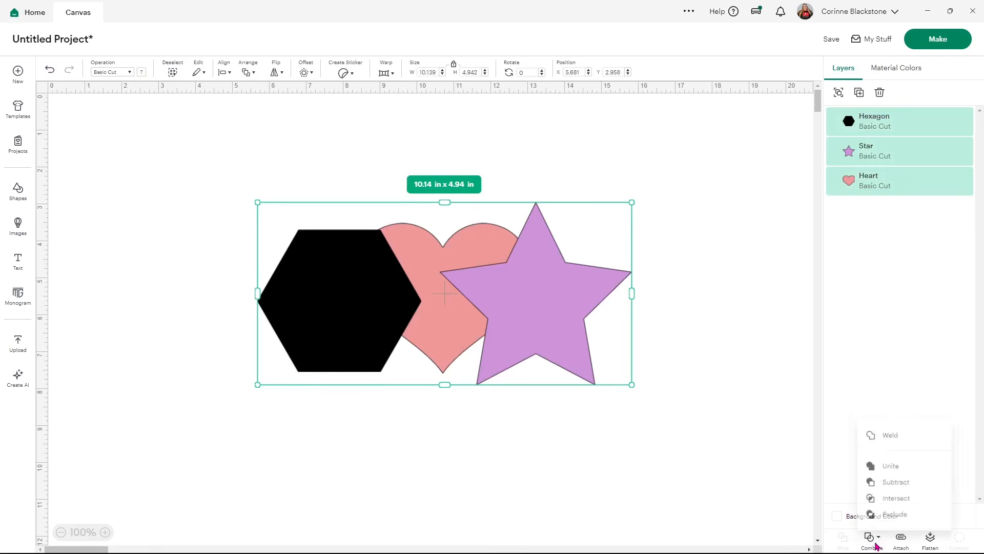
pyautogui.click(891, 513)
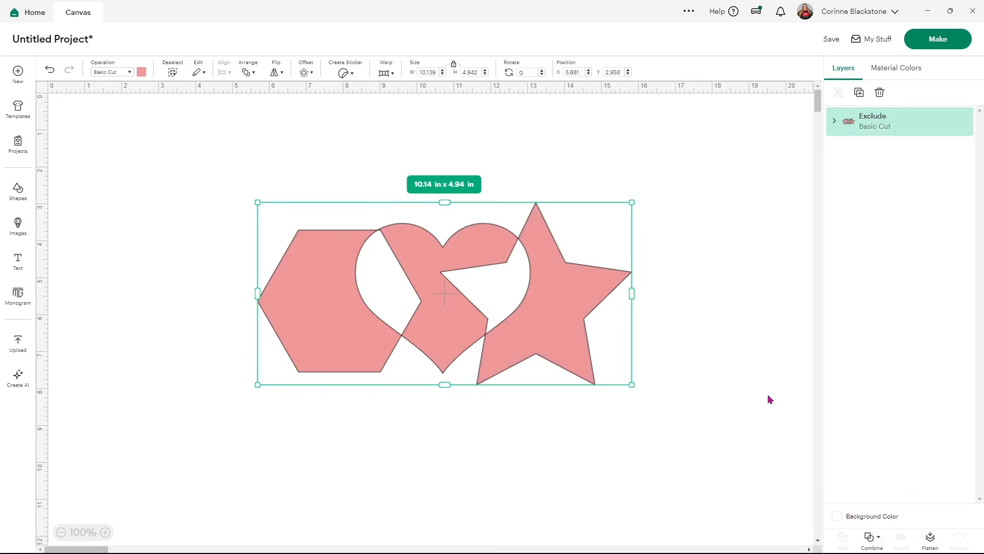
pyautogui.click(50, 69)
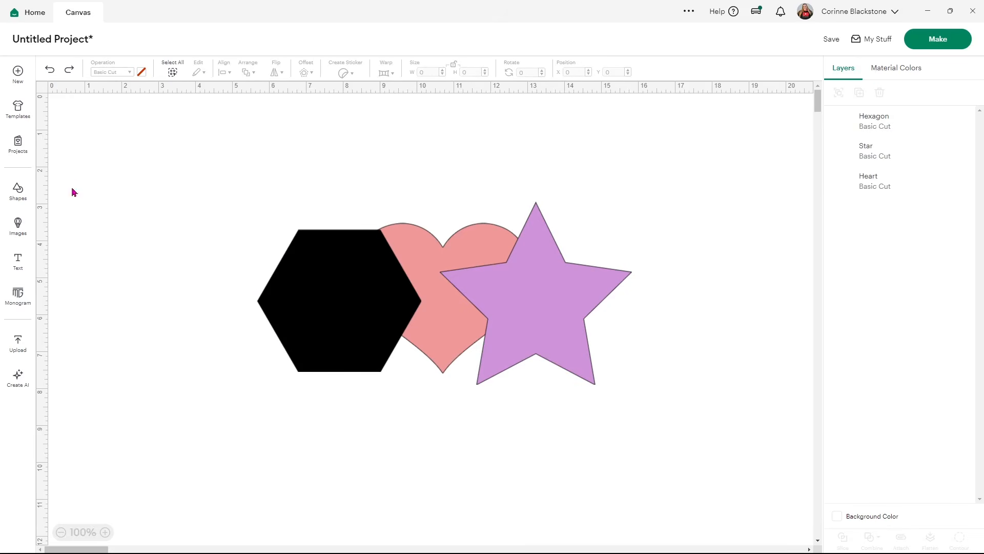
# Add a second heart from the free shapes and color it light yellow
pyautogui.click(23, 190)
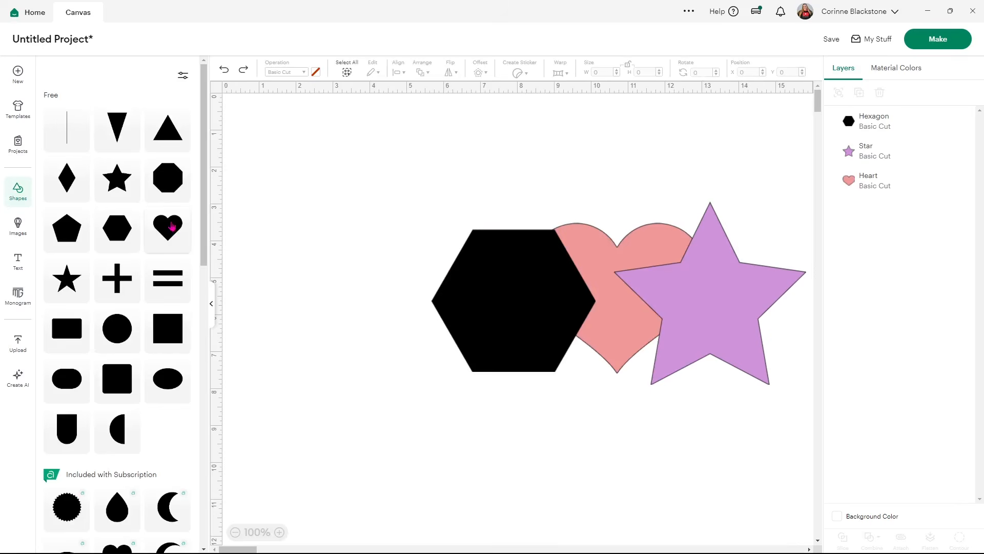
pyautogui.click(167, 226)
pyautogui.moveTo(388, 250); pyautogui.dragTo(439, 295)
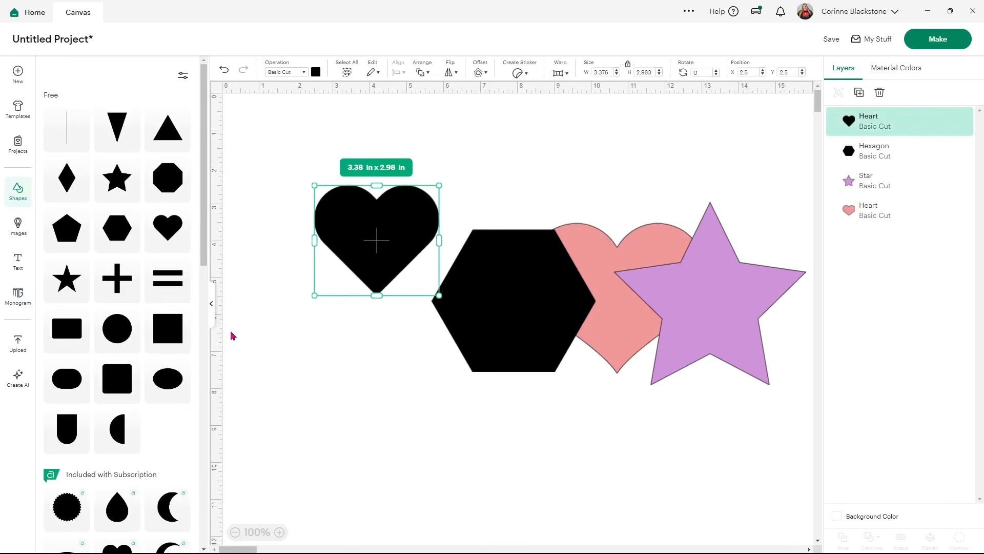
pyautogui.click(211, 303)
pyautogui.click(142, 72)
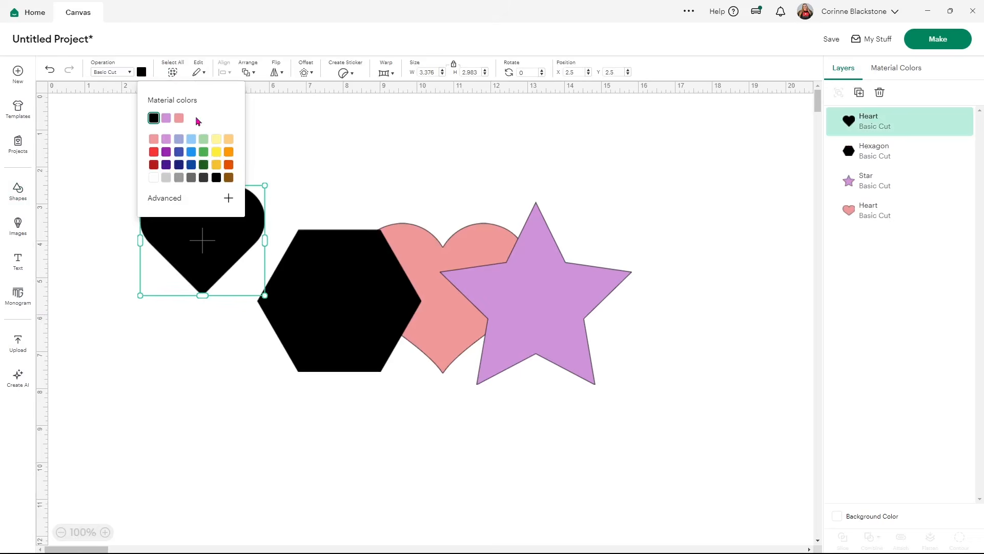
pyautogui.click(215, 139)
# Enlarge the yellow heart to about 4 × 3.54 in and place it over the hexagon's upper-left edge
pyautogui.moveTo(209, 256); pyautogui.dragTo(347, 233)
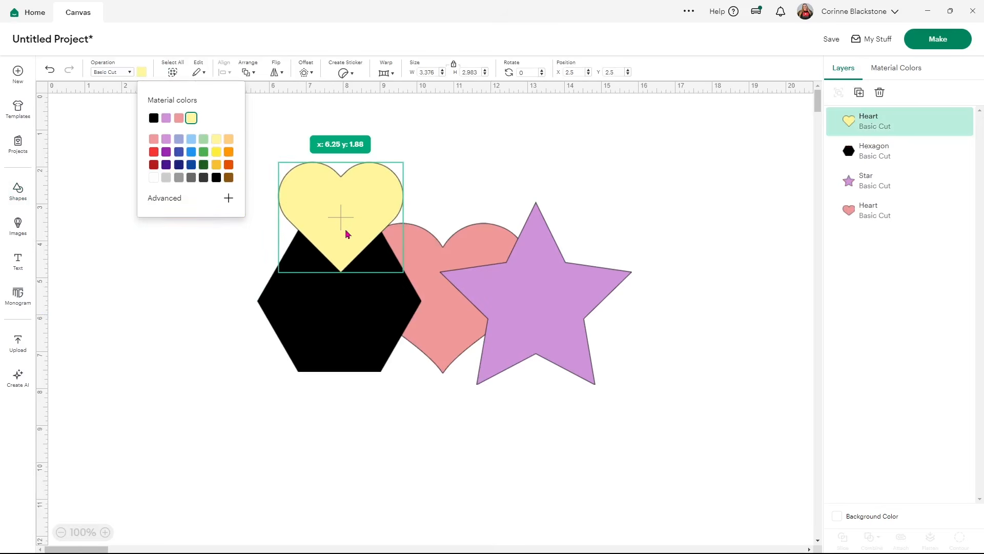
pyautogui.moveTo(404, 262); pyautogui.dragTo(426, 266)
pyautogui.moveTo(358, 228); pyautogui.dragTo(293, 216)
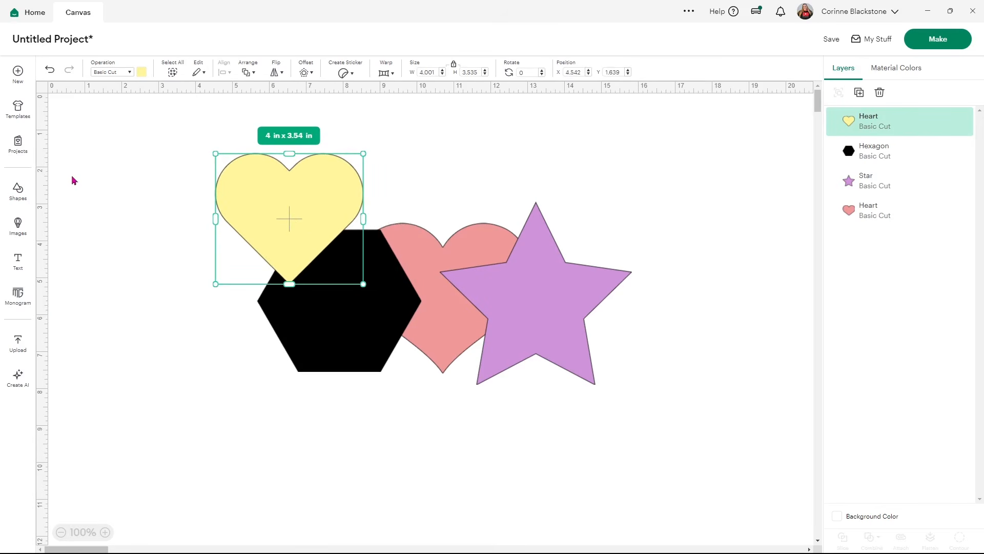
# Add a text object with the default wording and place it over the middle of the star
pyautogui.click(23, 261)
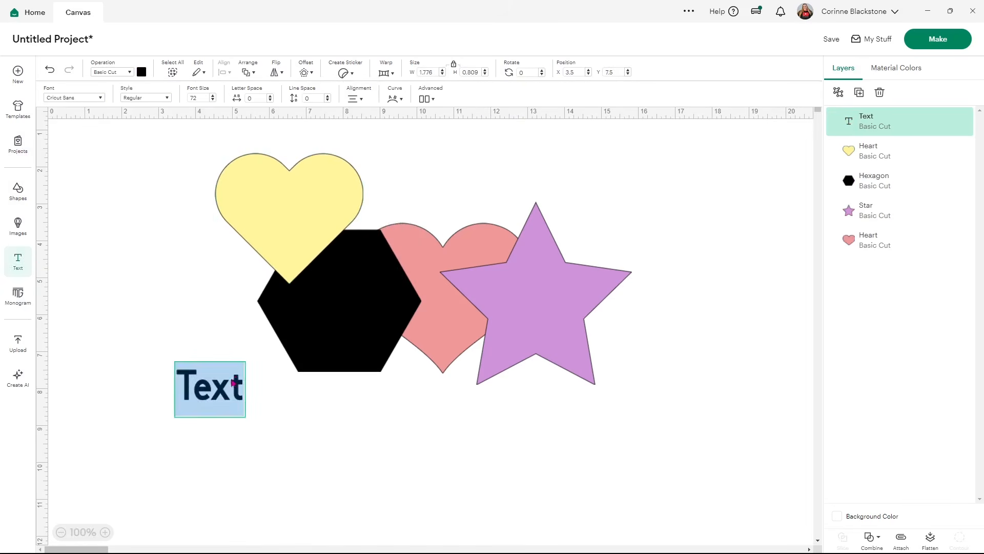
pyautogui.moveTo(207, 381); pyautogui.dragTo(558, 293)
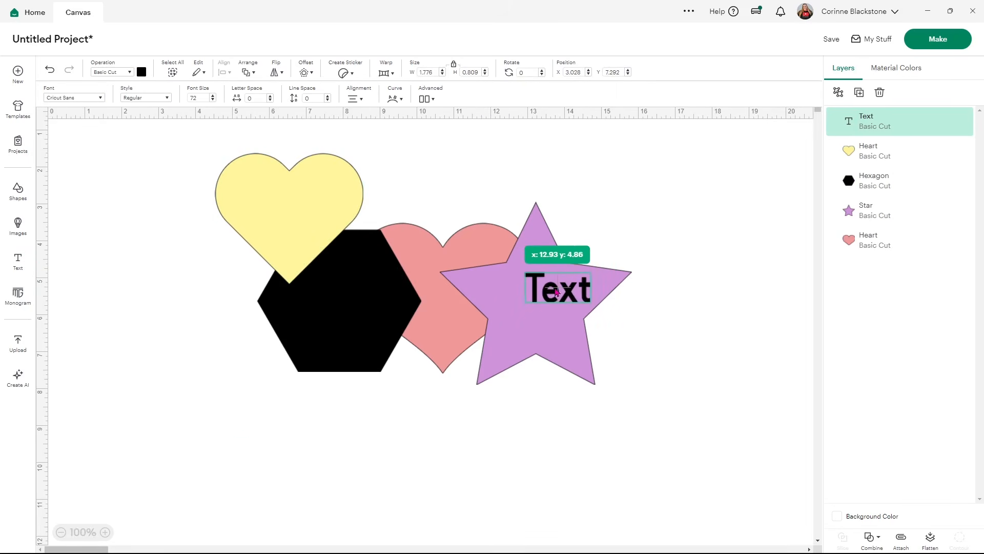
pyautogui.click(636, 336)
# Try excluding all five overlapping objects, text included, and undo the exclusion
pyautogui.moveTo(661, 403); pyautogui.dragTo(193, 121)
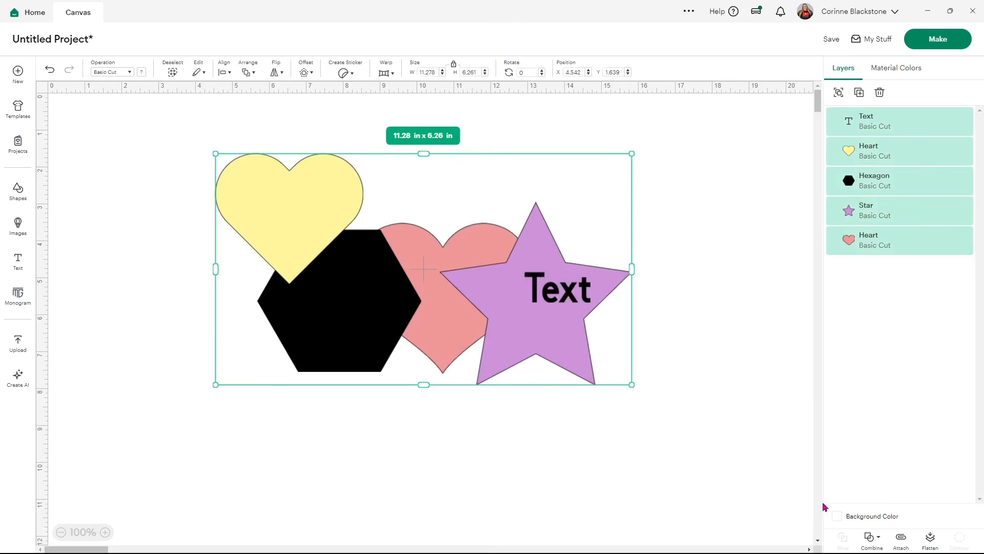
pyautogui.click(872, 537)
pyautogui.click(901, 517)
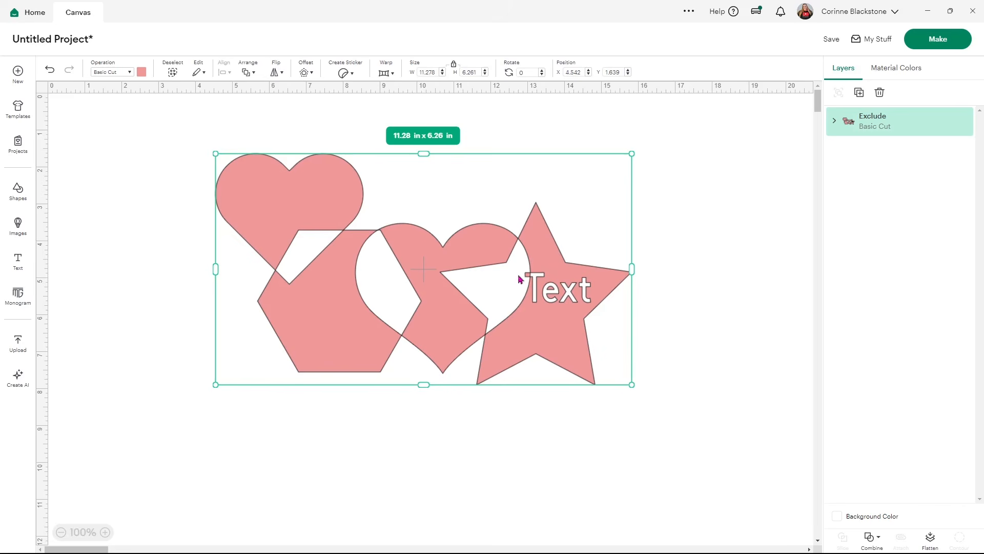
pyautogui.click(49, 69)
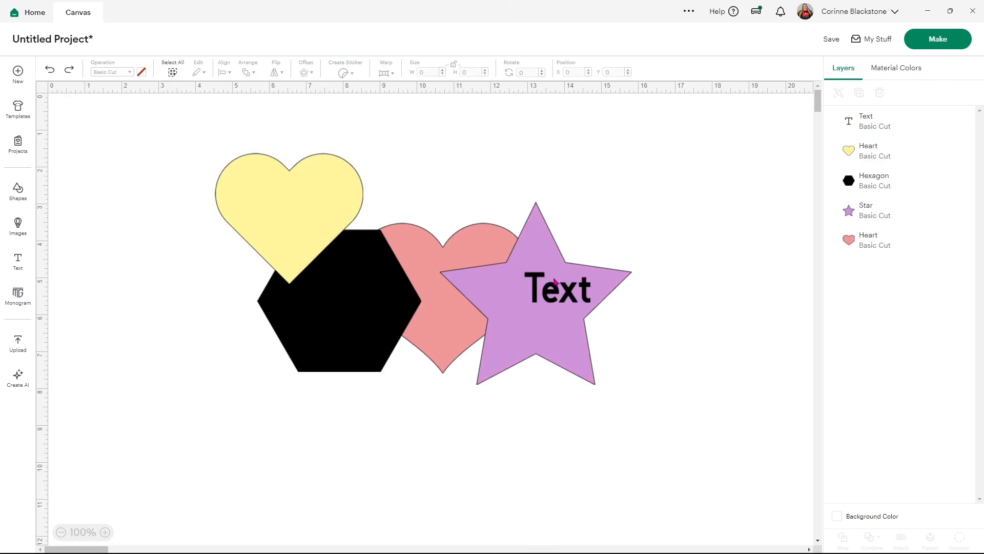
# Shrink the text to about 1.44 in wide and move it lower on the star, then try excluding all objects and undo the exclusion
pyautogui.moveTo(560, 300); pyautogui.dragTo(569, 343)
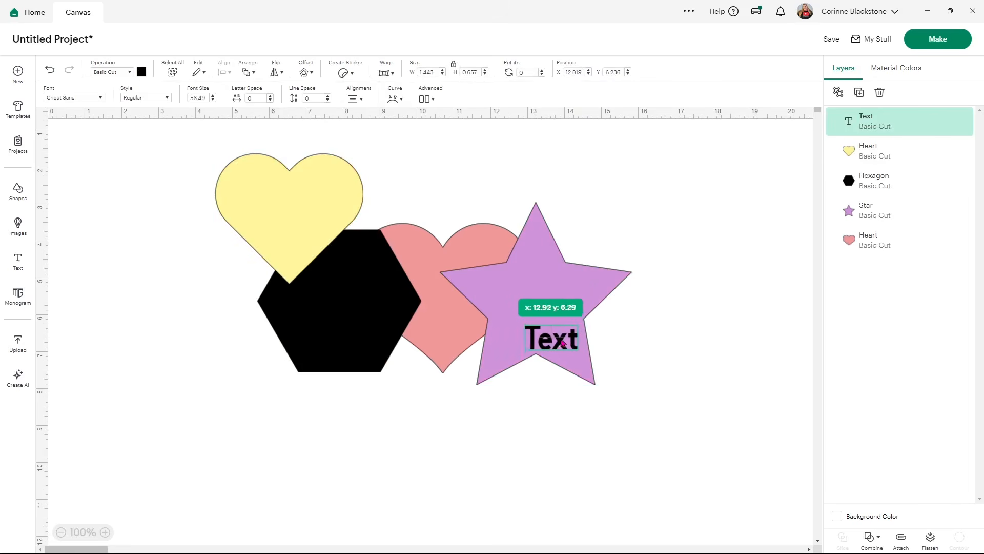
pyautogui.moveTo(651, 399); pyautogui.dragTo(210, 142)
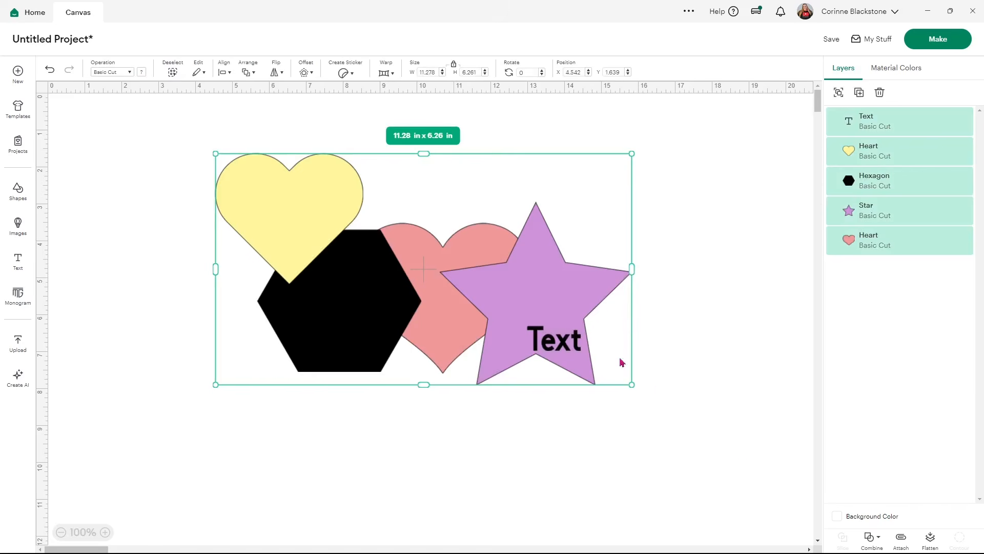
pyautogui.click(878, 538)
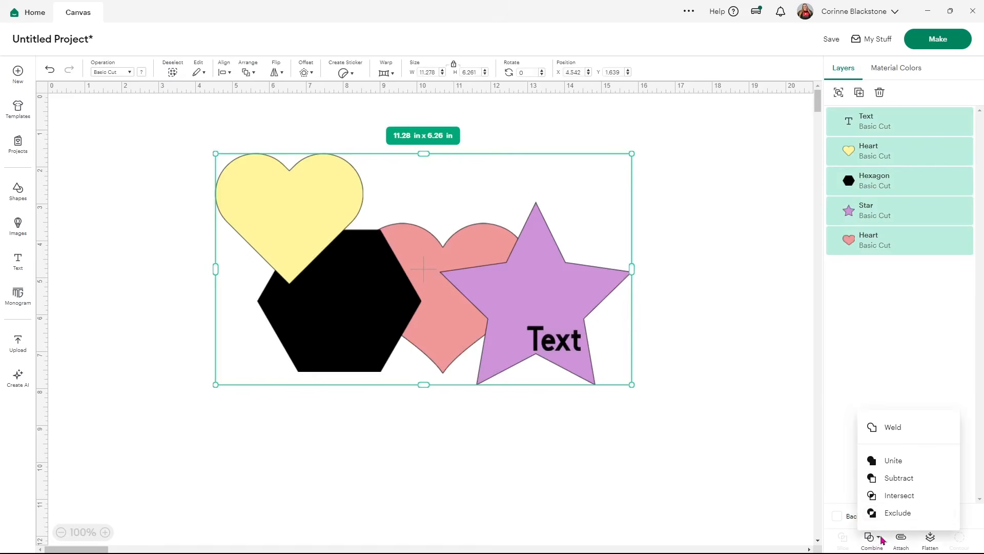
pyautogui.click(898, 513)
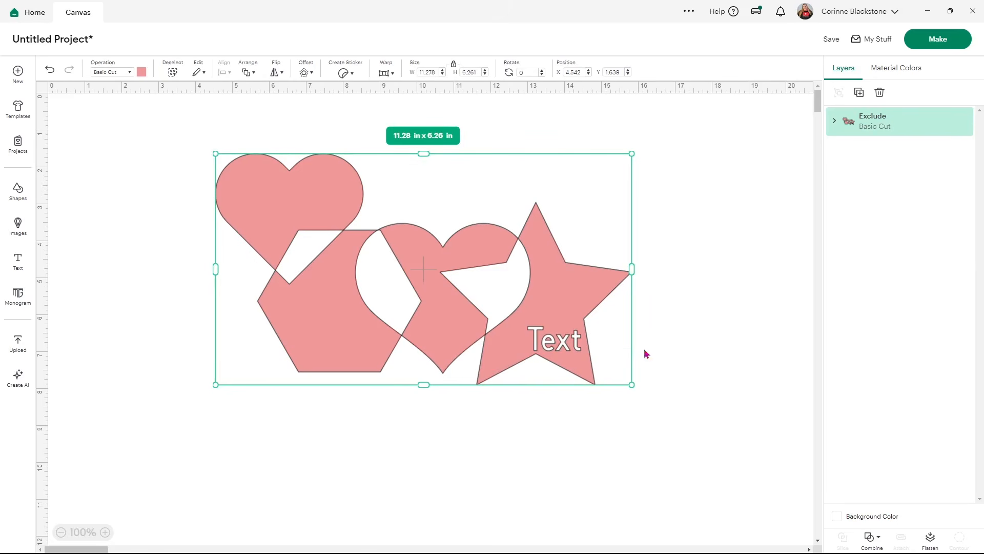
pyautogui.click(52, 70)
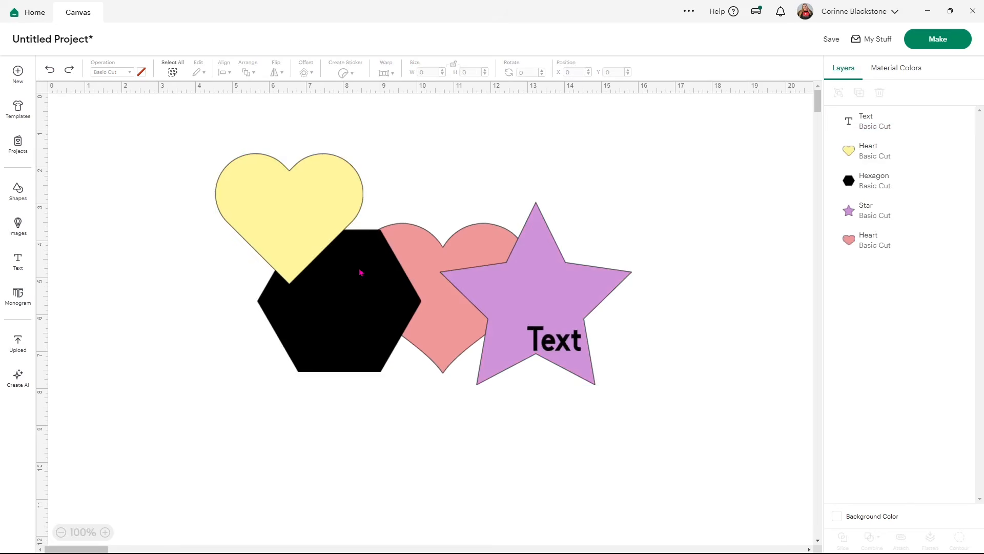
# Slice the star with the text and delete the two text-shaped slice results
pyautogui.moveTo(641, 395); pyautogui.dragTo(179, 167)
pyautogui.moveTo(166, 147); pyautogui.dragTo(165, 147)
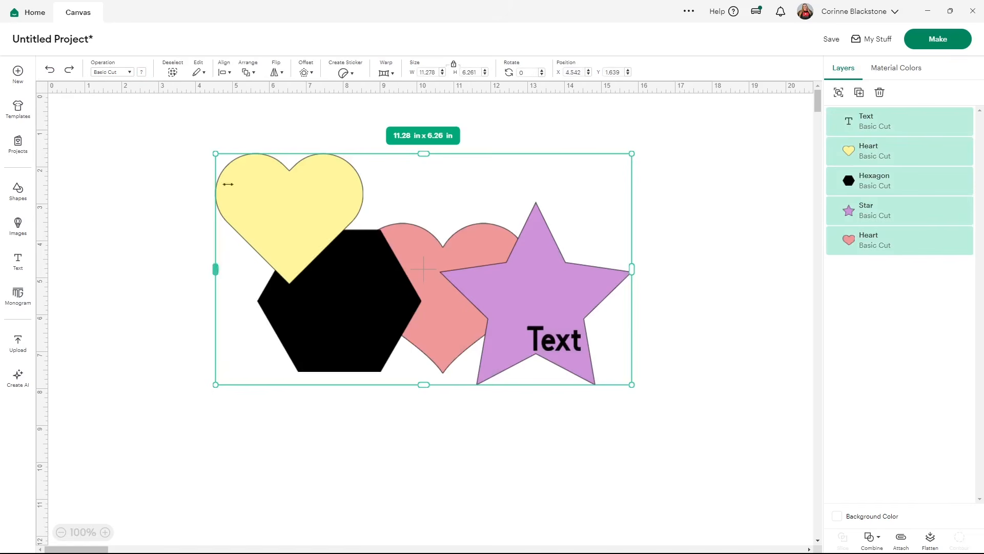
pyautogui.moveTo(636, 414); pyautogui.dragTo(571, 336)
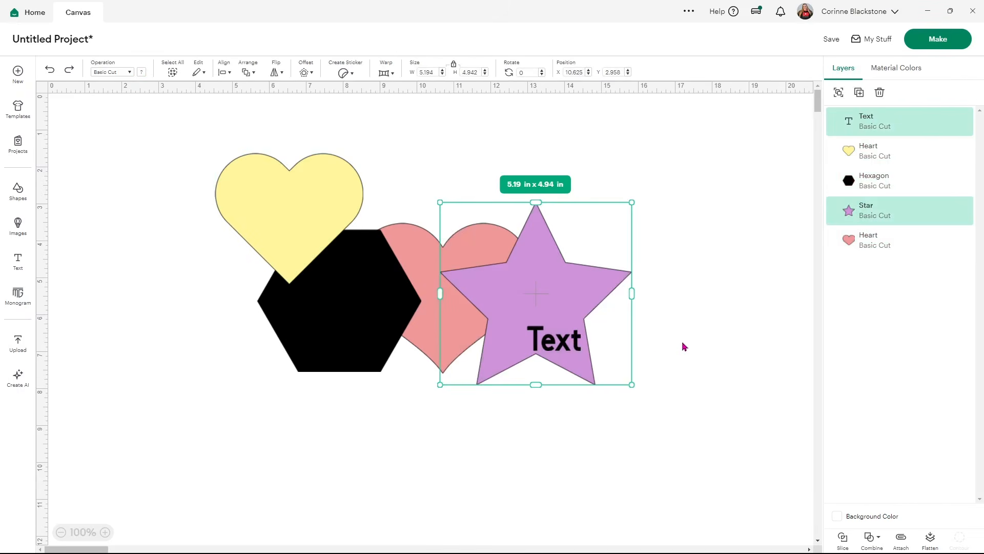
pyautogui.click(843, 539)
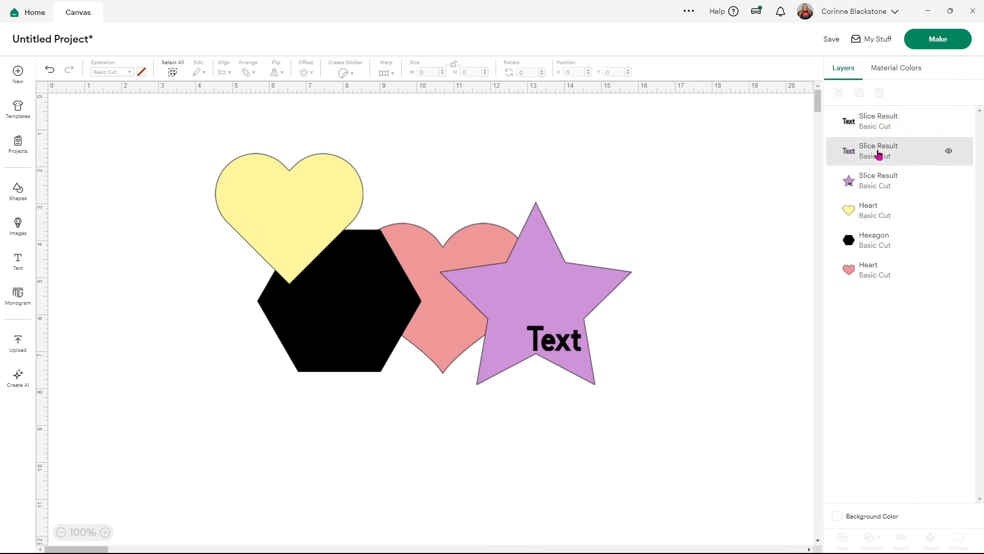
pyautogui.click(881, 123)
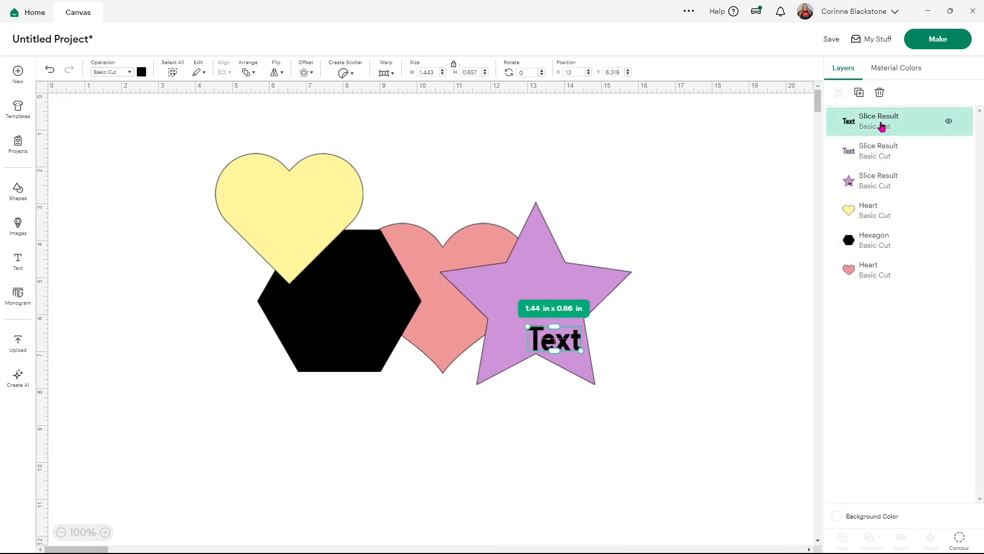
pyautogui.press('Delete')
pyautogui.click(881, 127)
pyautogui.press('Delete')
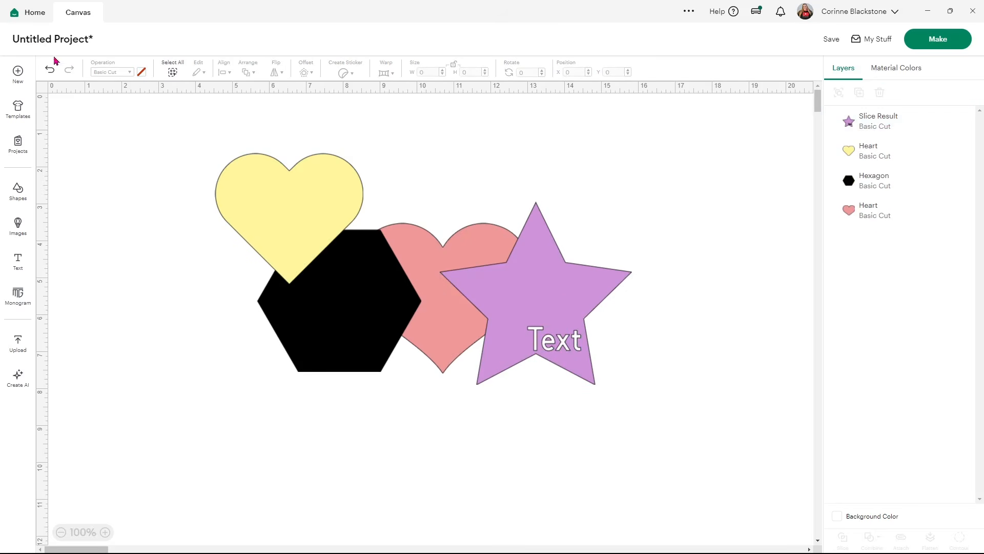
# Undo the two slice-result deletions and the slice of the star and text
pyautogui.click(50, 72)
pyautogui.click(50, 71)
pyautogui.click(50, 71)
# Combine only the star and the text on it using Exclude
pyautogui.moveTo(610, 404); pyautogui.dragTo(566, 311)
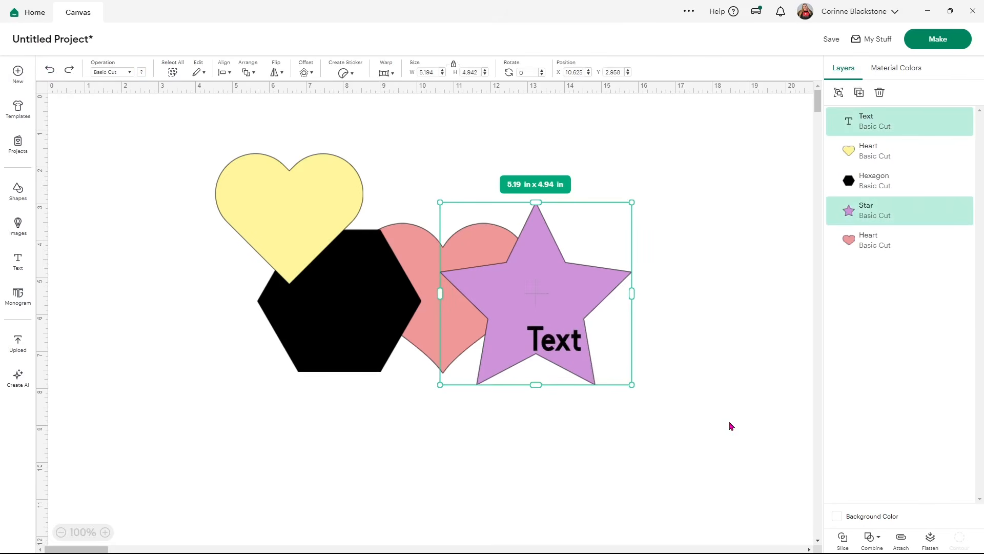
pyautogui.click(870, 536)
pyautogui.click(888, 515)
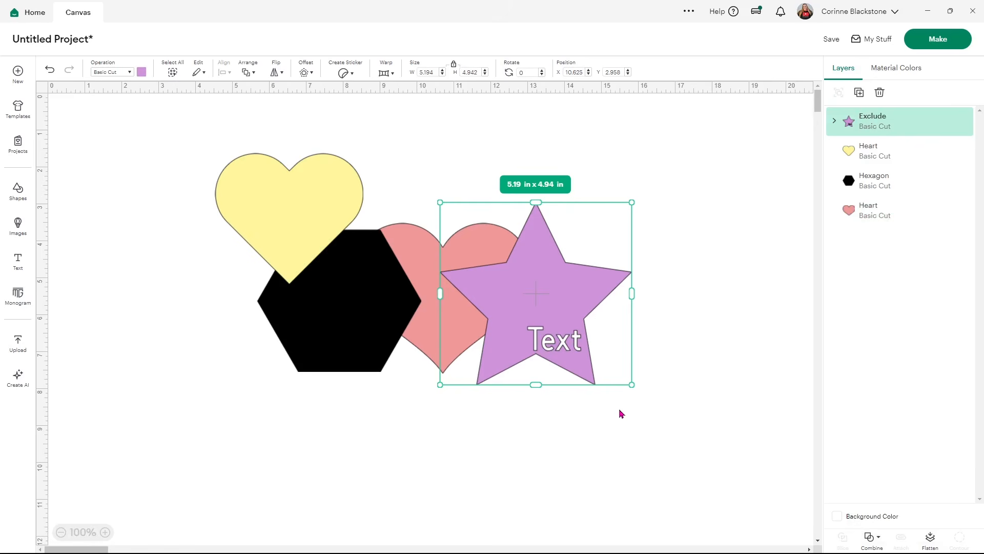
# Expand the Exclude object of the star and text and change its wording to "party"
pyautogui.click(836, 122)
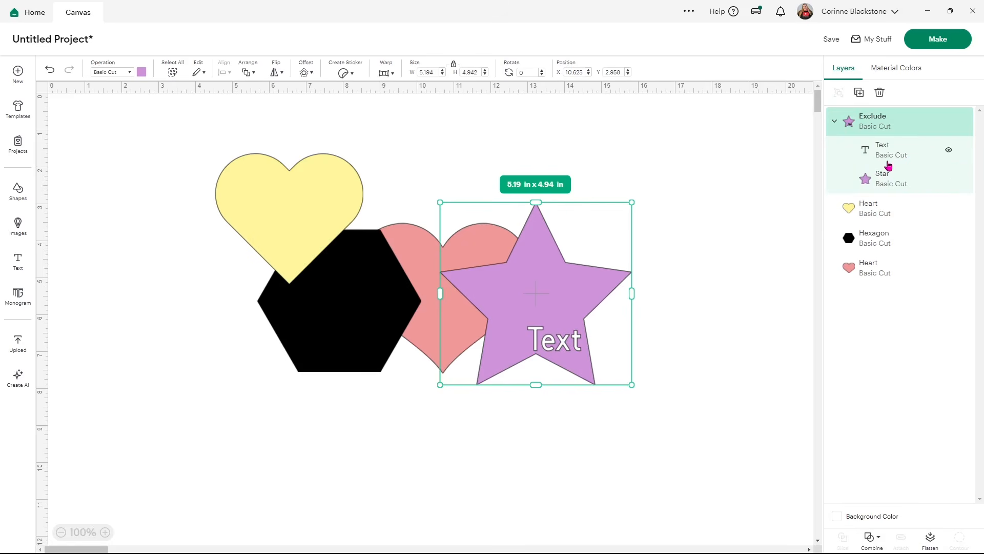
pyautogui.click(890, 160)
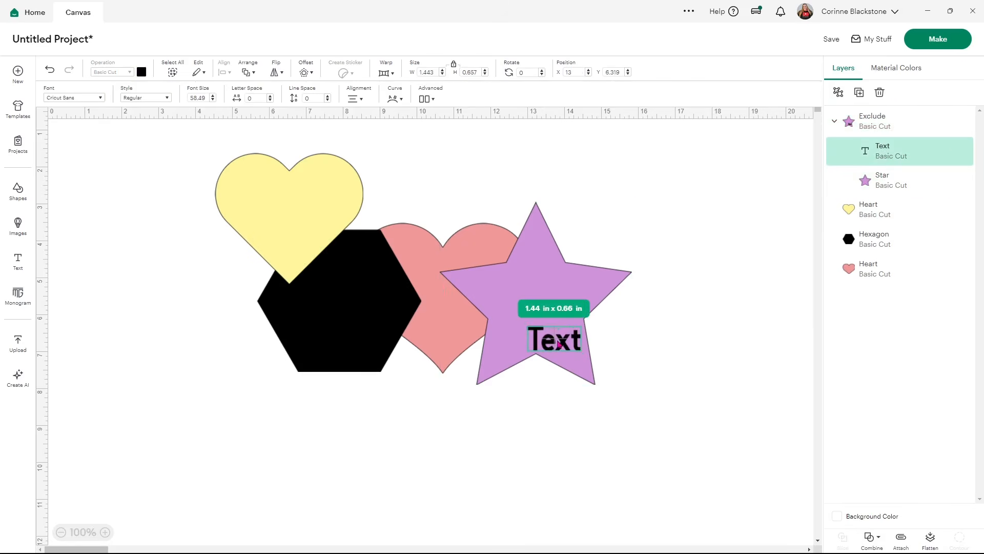
pyautogui.doubleClick(559, 340)
pyautogui.write('party')
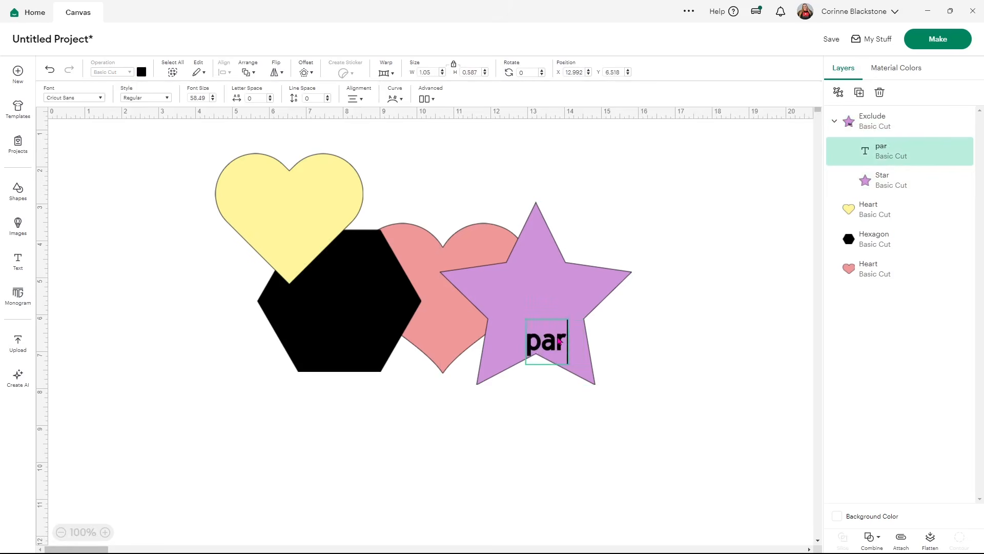
# Replace the Exclude object's text "party" with a first name and move the text up to the star's middle
pyautogui.click(605, 328)
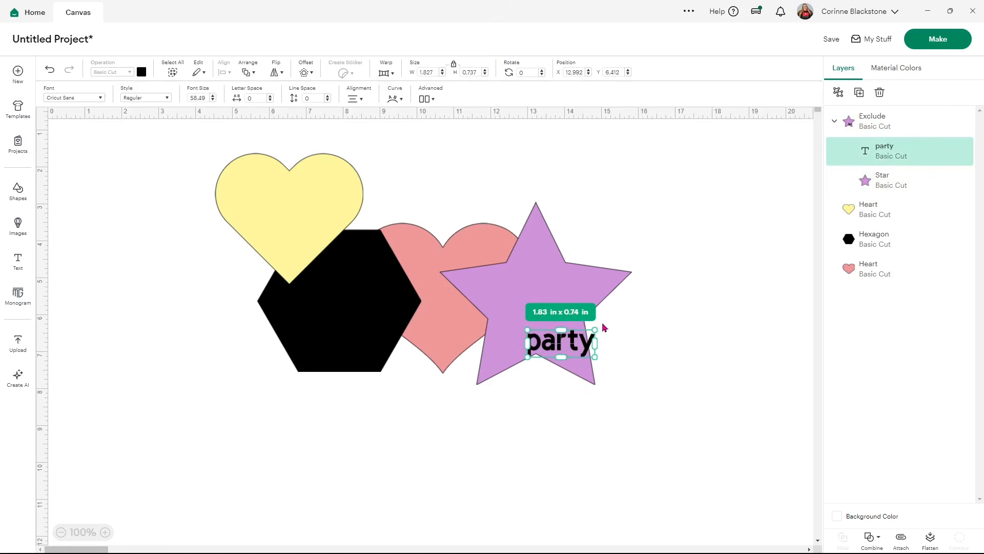
pyautogui.click(645, 384)
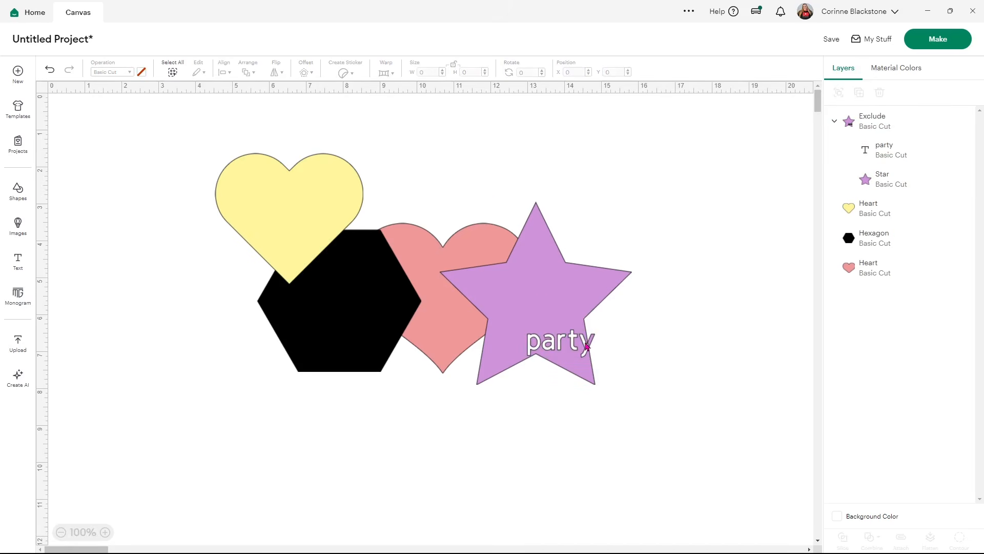
pyautogui.doubleClick(588, 347)
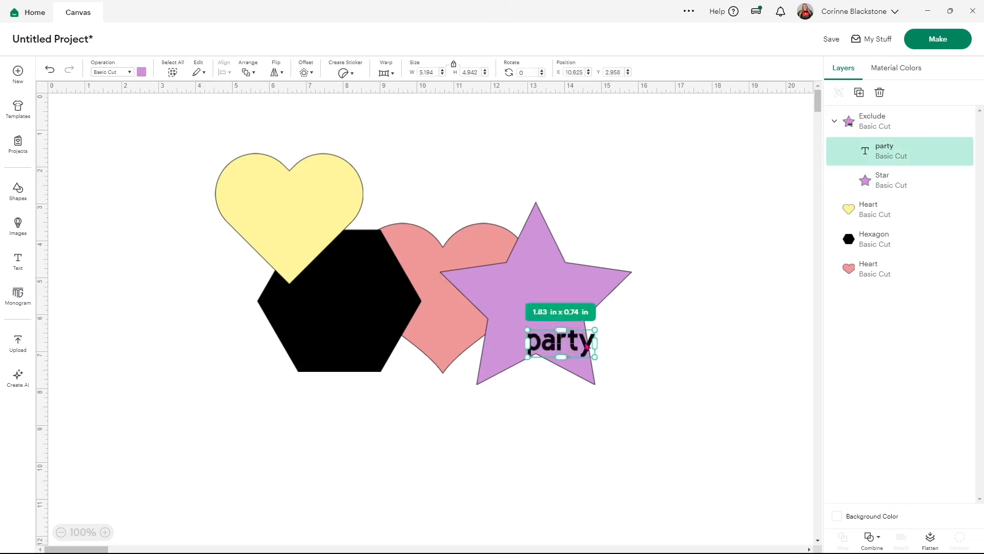
pyautogui.write('Corinne')
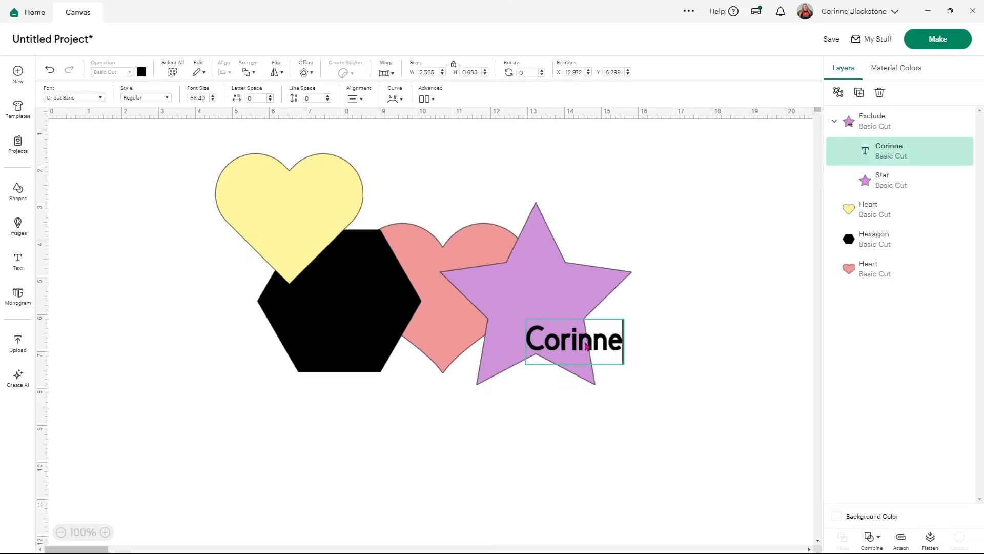
pyautogui.click(649, 312)
pyautogui.moveTo(609, 341); pyautogui.dragTo(567, 308)
pyautogui.click(649, 359)
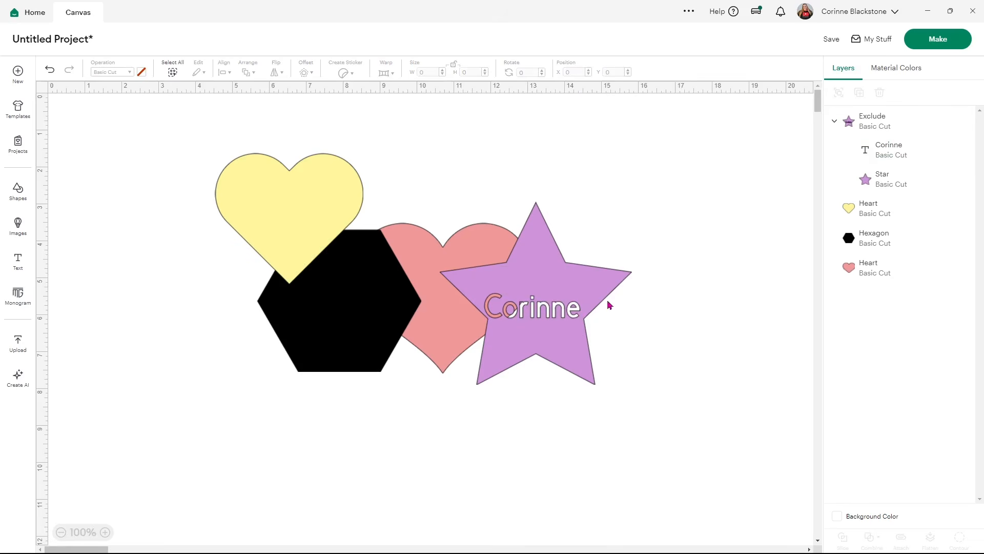
# Raise the name text slightly within the Exclude object and align the text and star with Center
pyautogui.click(864, 156)
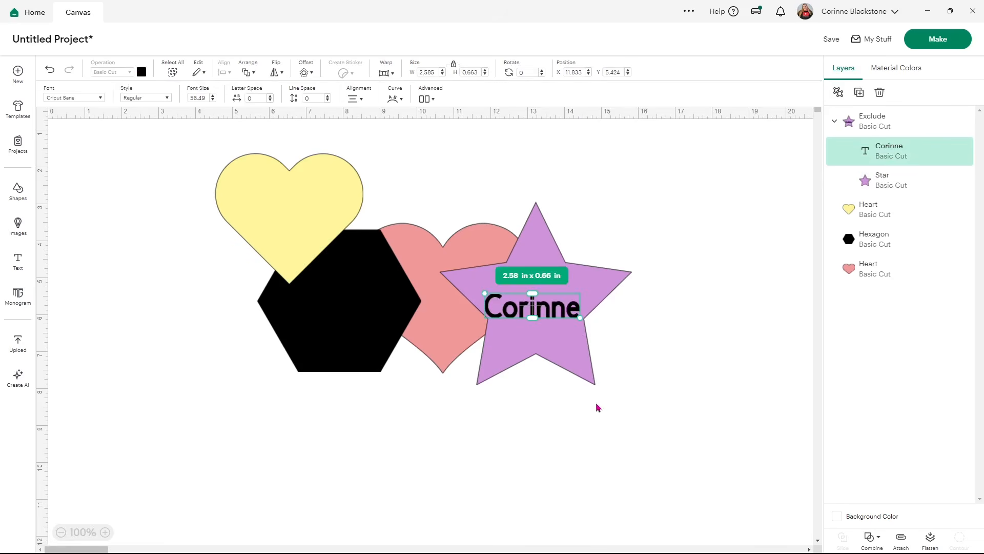
pyautogui.moveTo(628, 395); pyautogui.dragTo(568, 298)
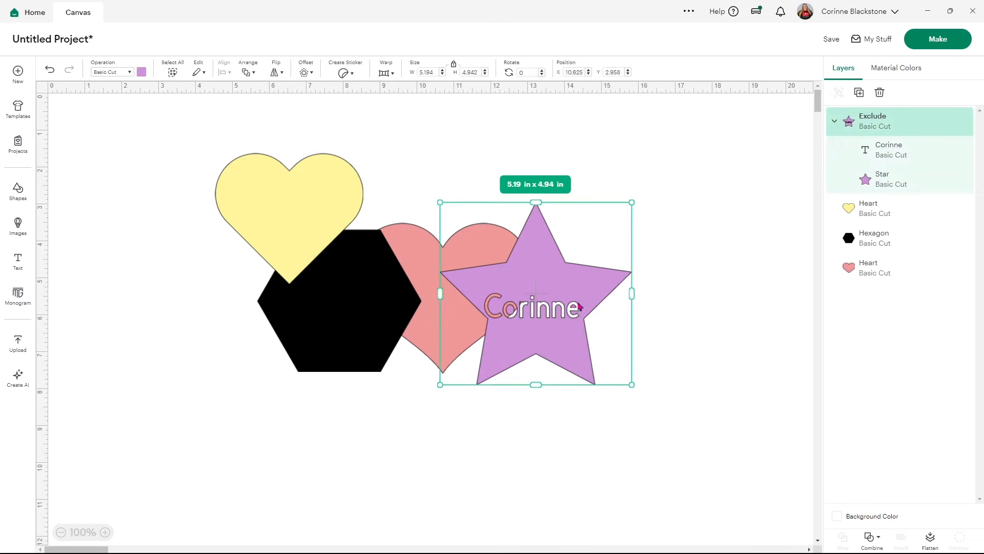
pyautogui.click(680, 335)
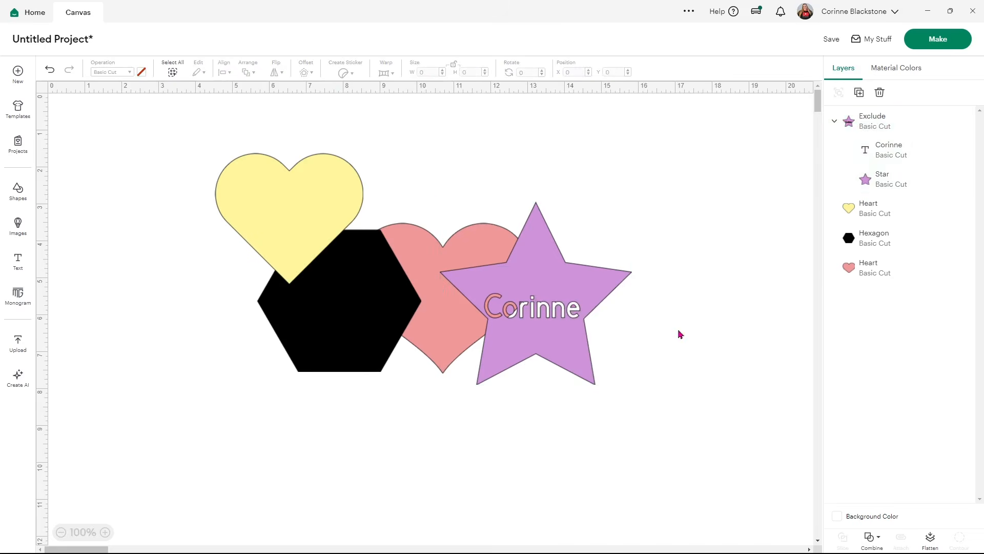
pyautogui.click(892, 151)
pyautogui.moveTo(560, 314); pyautogui.dragTo(561, 299)
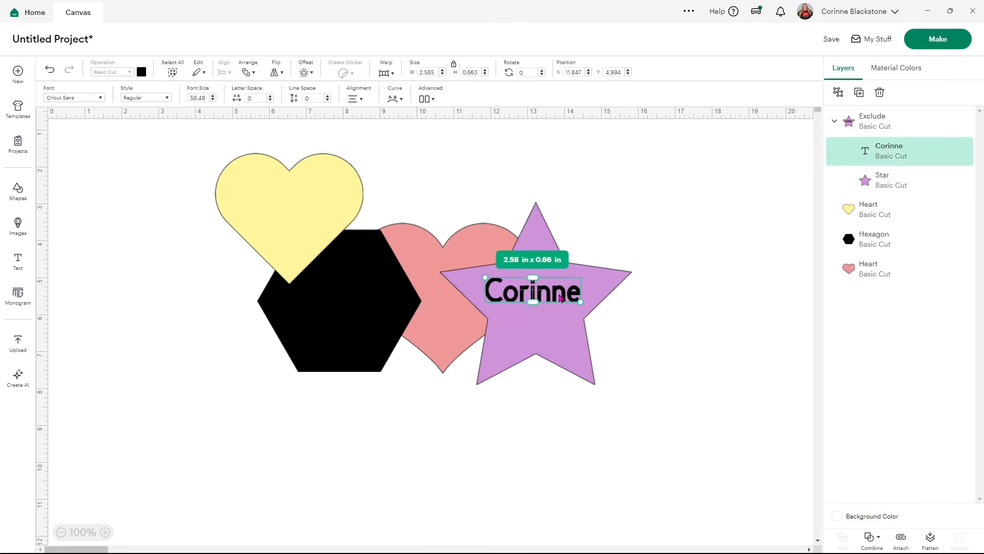
pyautogui.keyDown('shift'); pyautogui.click(905, 182); pyautogui.keyUp('shift')
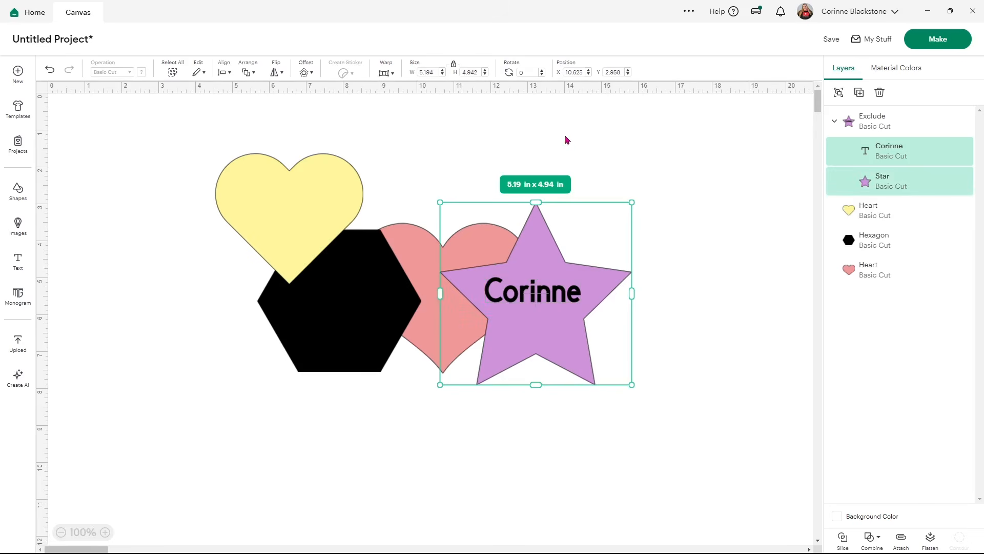
pyautogui.click(224, 71)
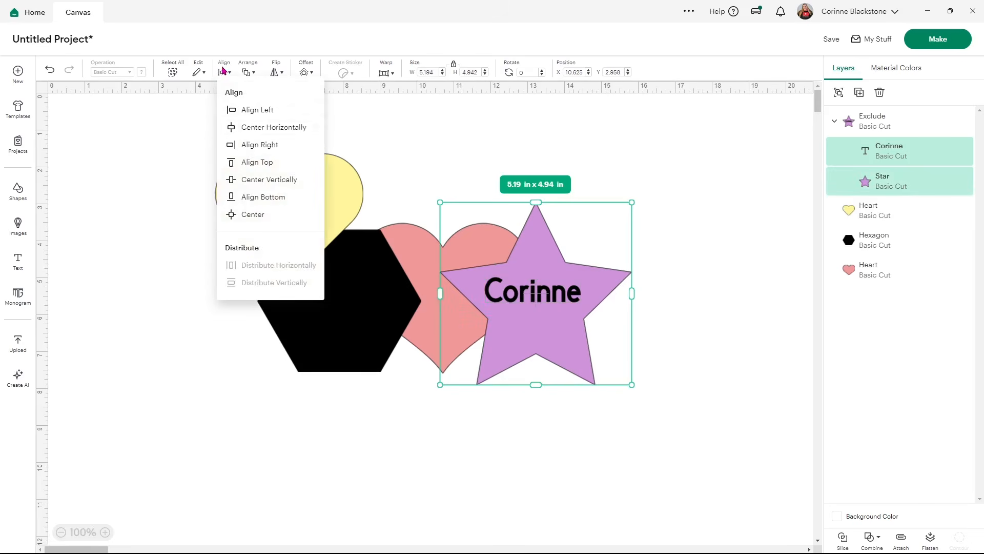
pyautogui.click(250, 214)
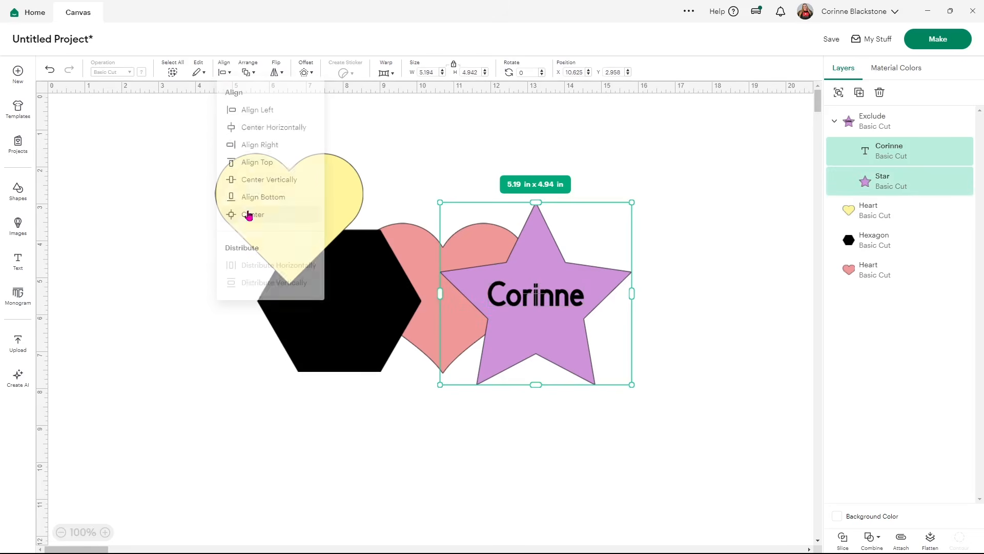
pyautogui.click(738, 409)
# Move the black hexagon below the yellow heart and reposition the Exclude star so it overlaps the pink heart
pyautogui.moveTo(558, 335)
pyautogui.mouseDown()
pyautogui.moveTo(659, 341)
pyautogui.moveTo(553, 327)
pyautogui.mouseUp()
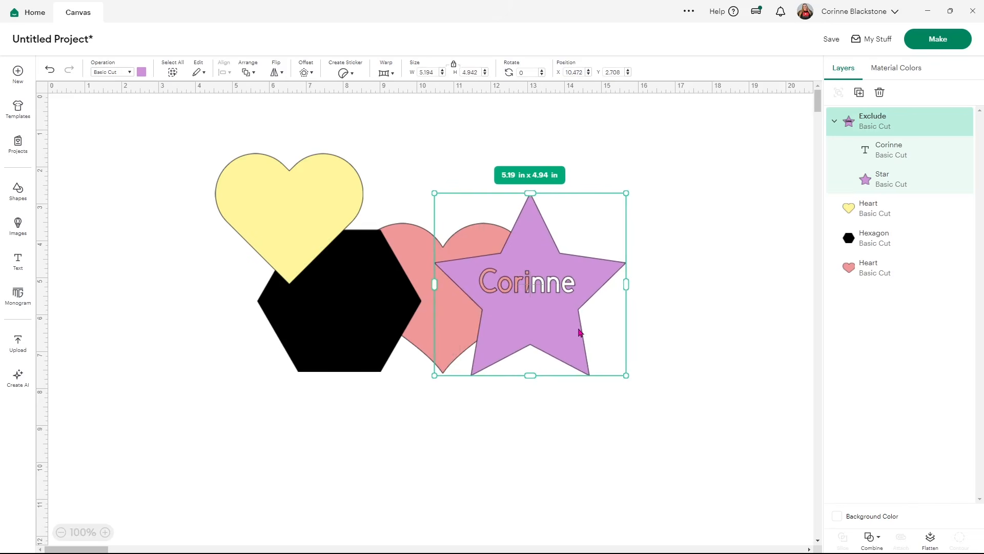
pyautogui.moveTo(575, 297); pyautogui.dragTo(645, 370)
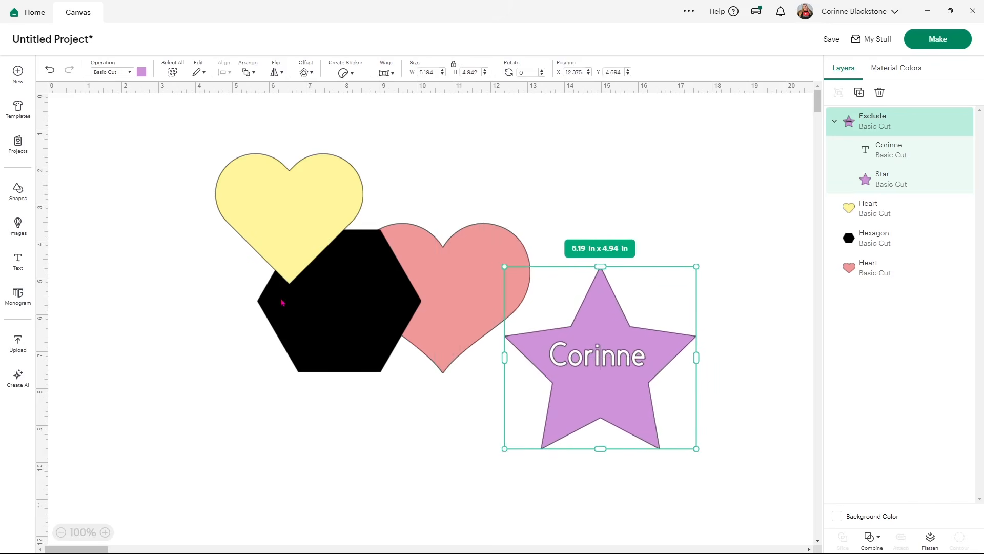
pyautogui.moveTo(282, 303); pyautogui.dragTo(221, 369)
pyautogui.moveTo(681, 413); pyautogui.dragTo(595, 352)
# Combine the Exclude star and the pink heart using Unite, and undo the combination
pyautogui.moveTo(483, 460); pyautogui.dragTo(440, 313)
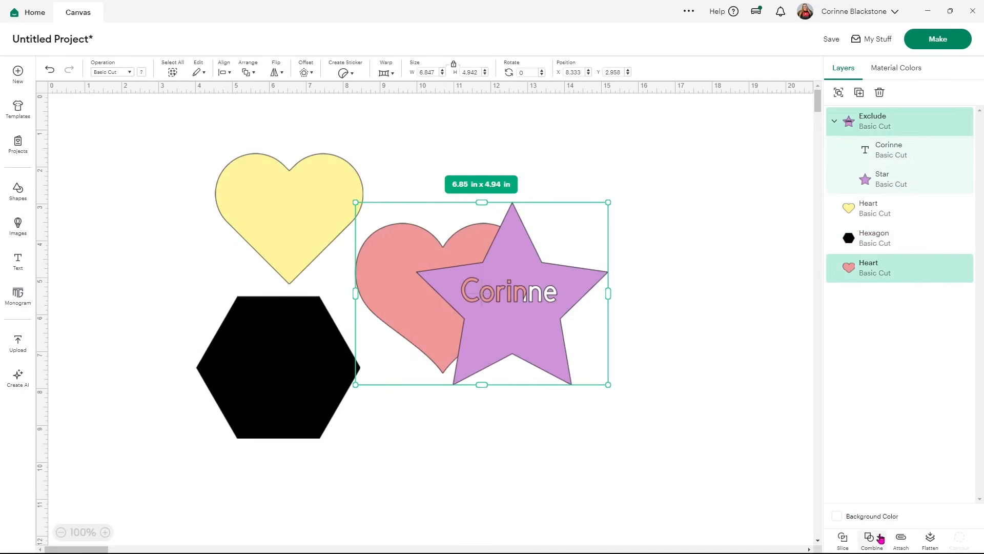
pyautogui.click(879, 536)
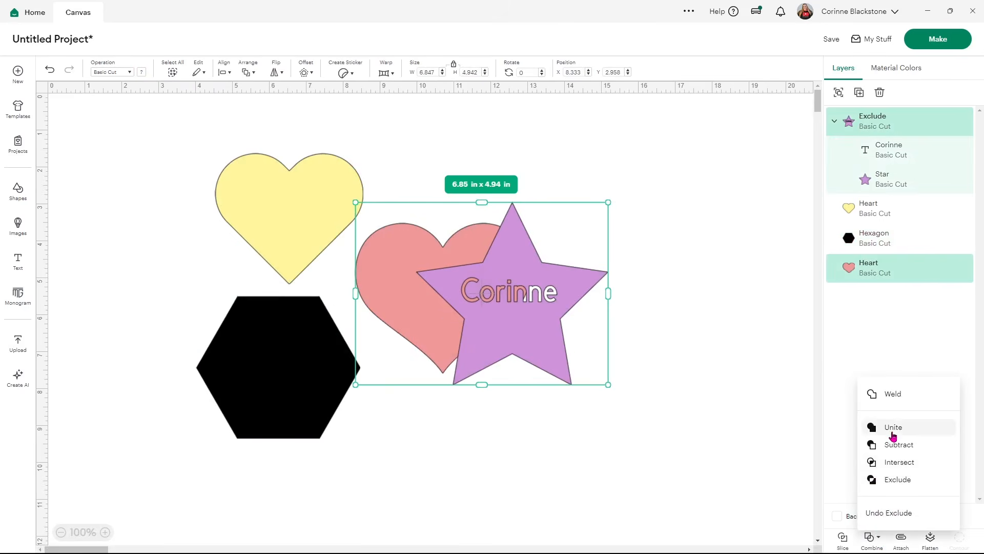
pyautogui.click(893, 431)
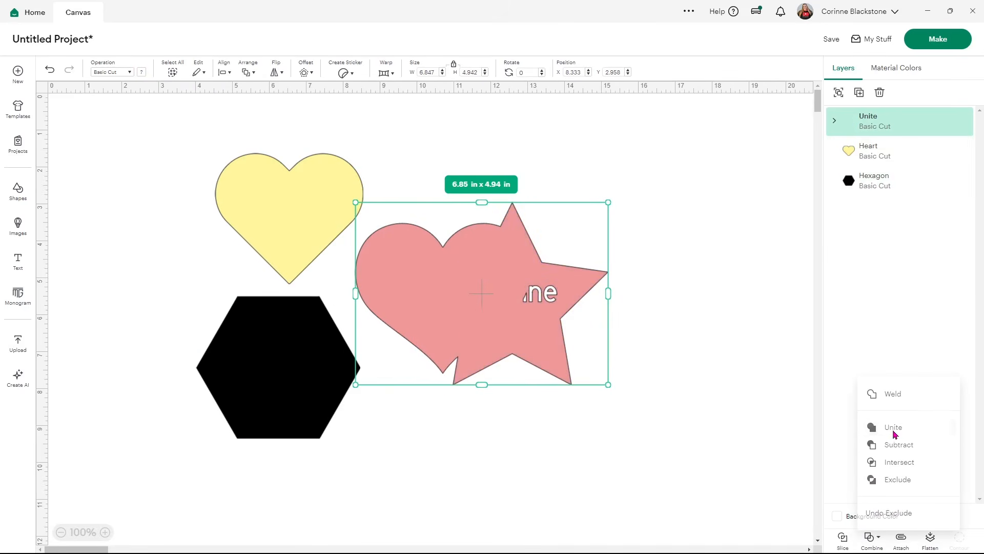
pyautogui.click(50, 69)
# Shift the Exclude star further right so it overlaps less of the pink heart, and combine both using Unite
pyautogui.moveTo(604, 334); pyautogui.dragTo(660, 343)
pyautogui.moveTo(668, 422); pyautogui.dragTo(375, 244)
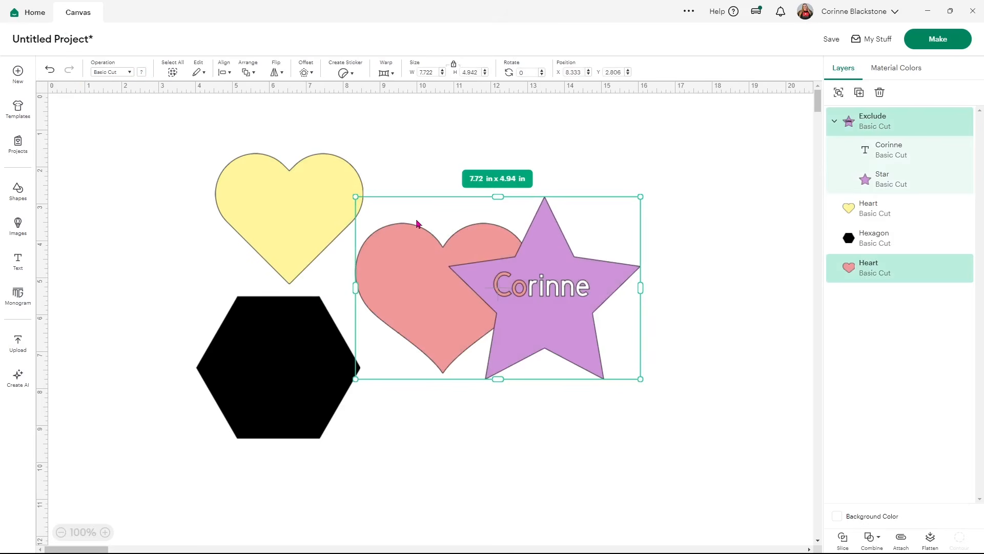
pyautogui.click(872, 537)
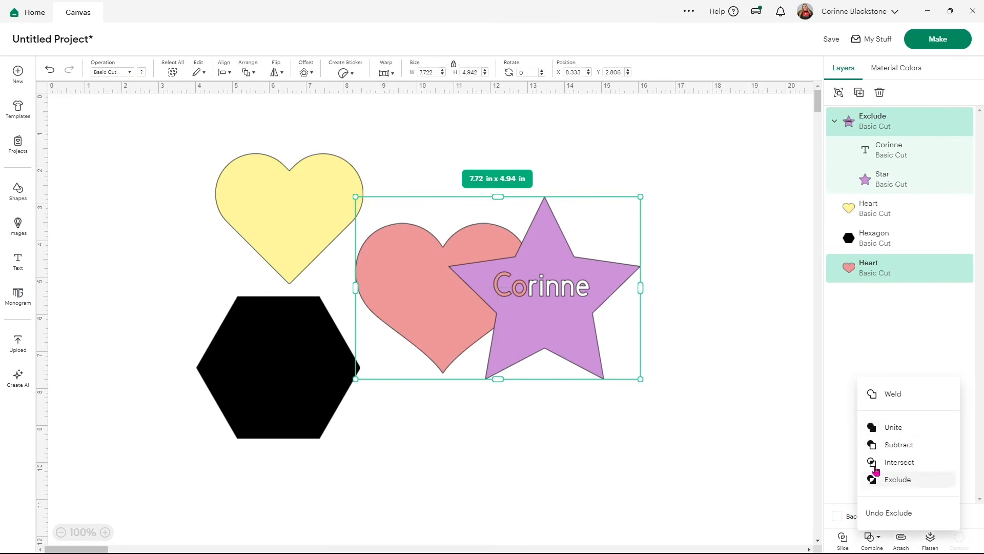
pyautogui.click(893, 434)
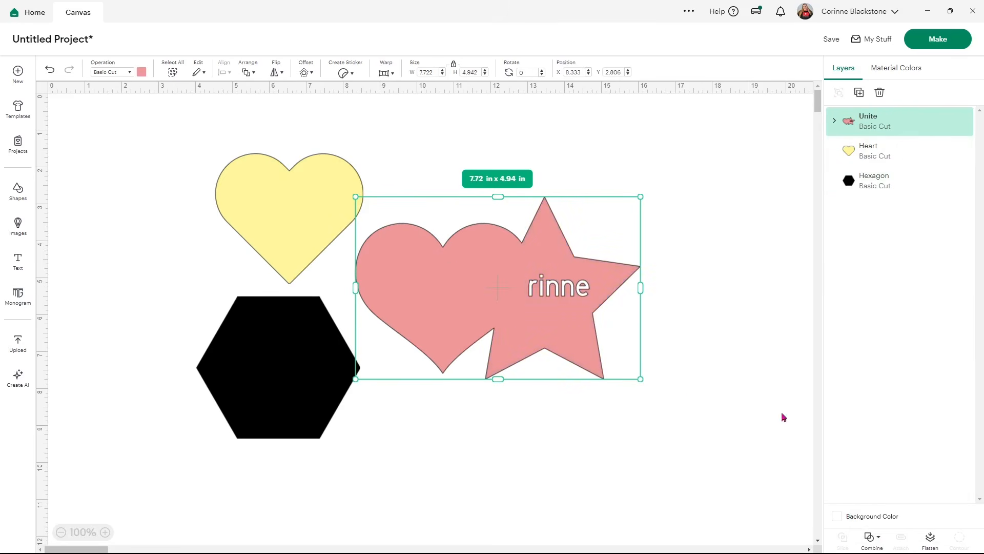
# Release the star and pink heart with Undo Unite and combine them again using Unite
pyautogui.click(871, 537)
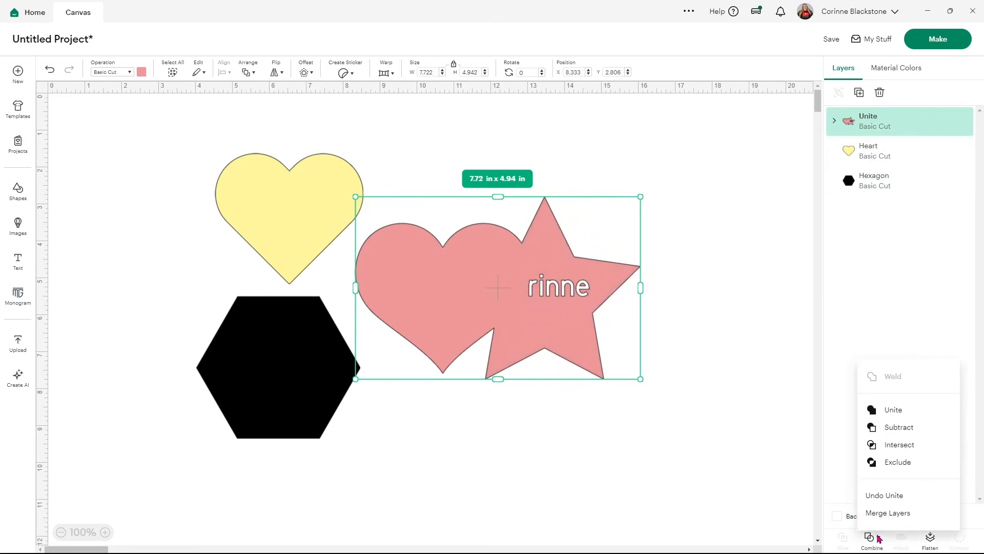
pyautogui.click(889, 496)
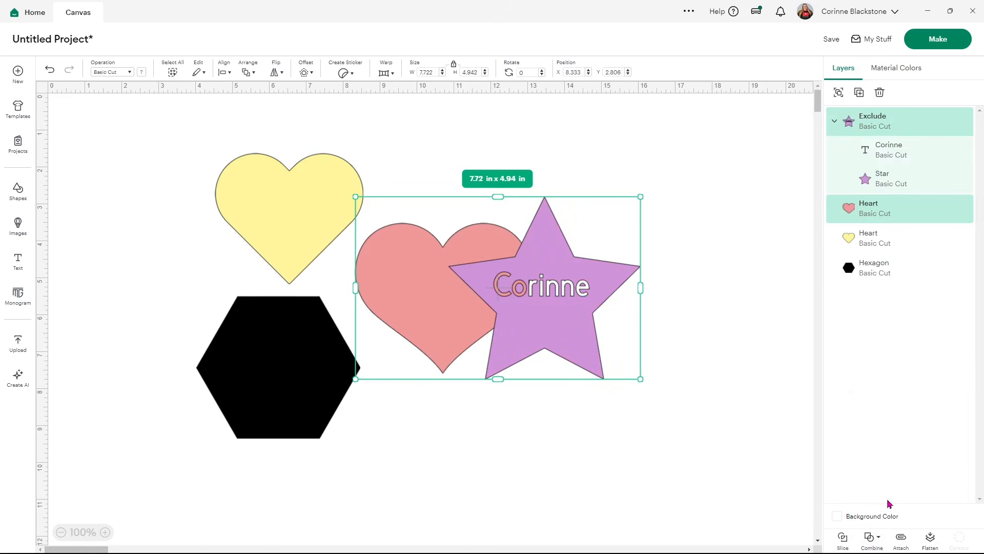
pyautogui.click(872, 537)
pyautogui.click(874, 430)
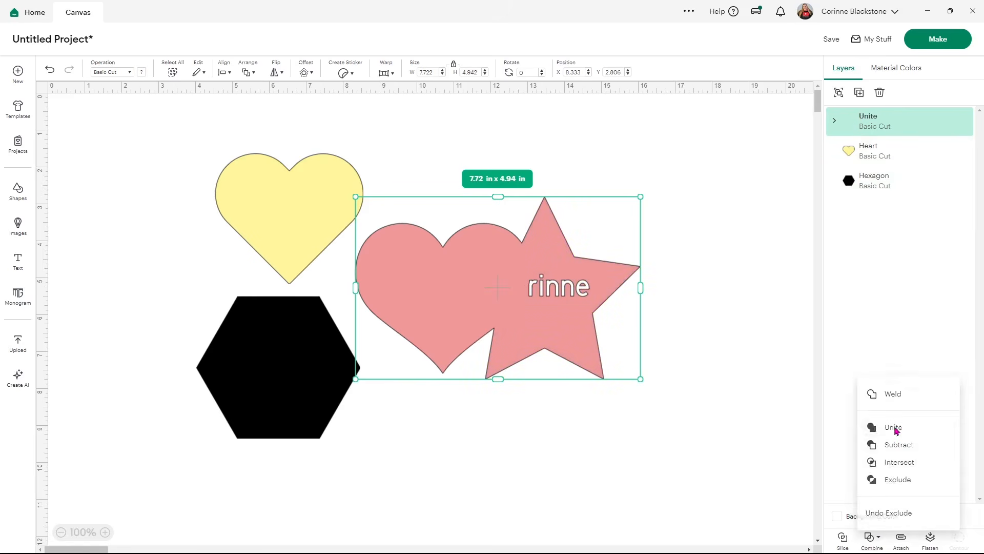
# Merge the layers of the united heart and star, and undo the merge
pyautogui.click(878, 541)
pyautogui.click(881, 512)
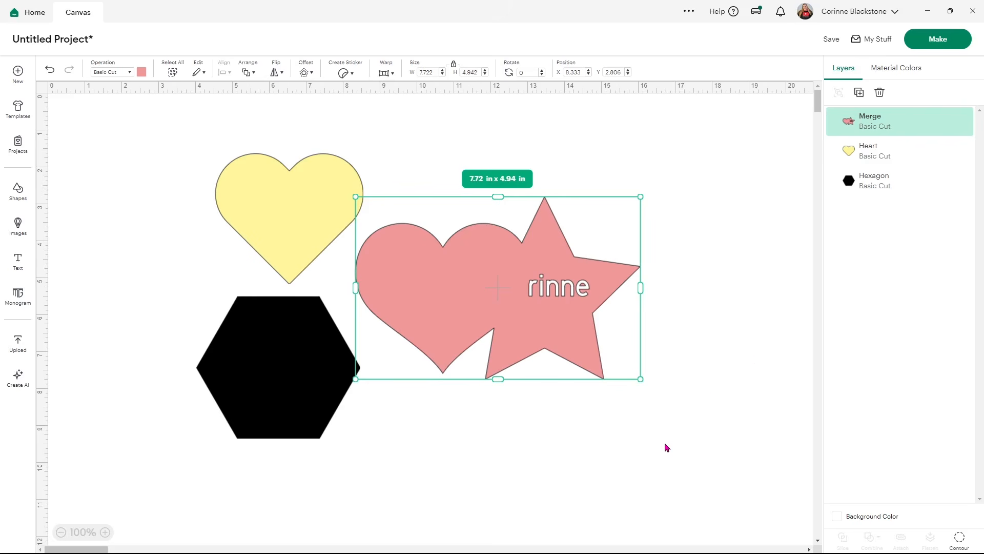
pyautogui.click(697, 402)
pyautogui.click(521, 265)
pyautogui.click(54, 72)
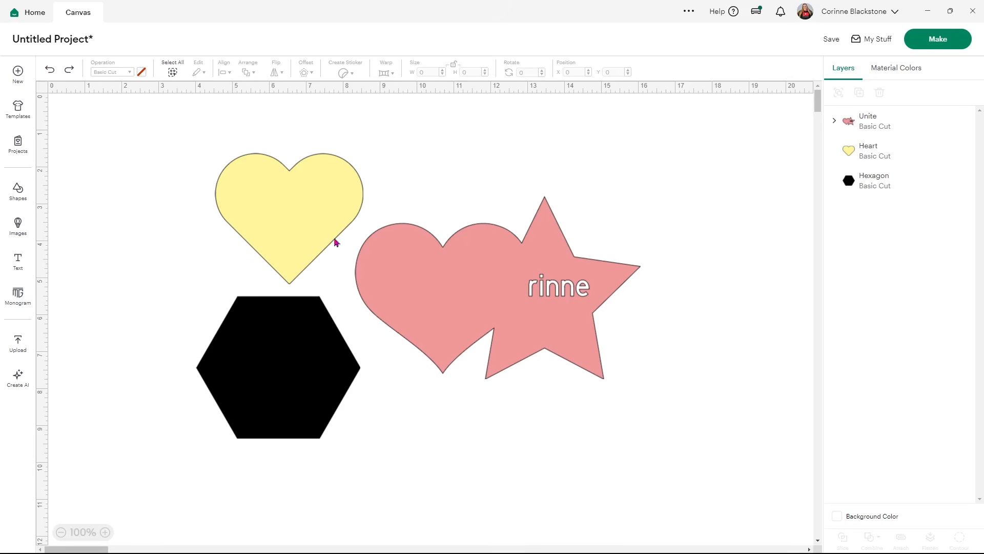
# Move the united heart-star shape over the yellow heart's edge and open the Combine options for all three objects
pyautogui.moveTo(634, 375); pyautogui.dragTo(654, 377)
pyautogui.moveTo(545, 283); pyautogui.dragTo(469, 232)
pyautogui.moveTo(634, 311); pyautogui.dragTo(294, 193)
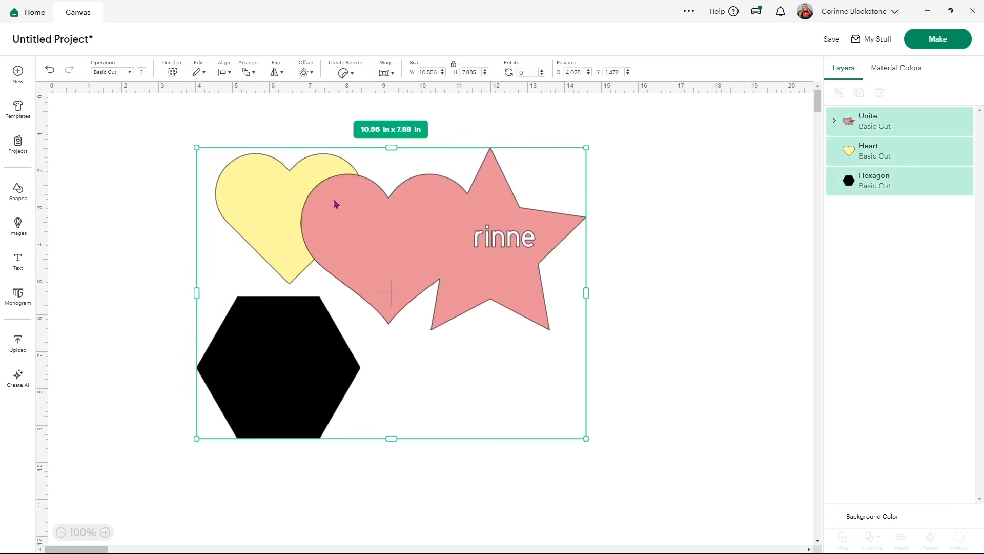
pyautogui.click(879, 537)
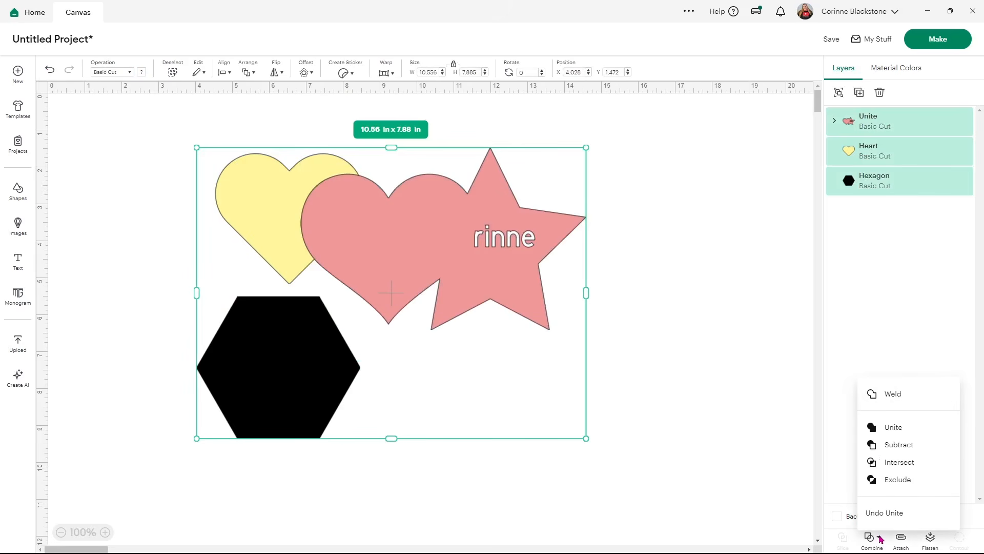